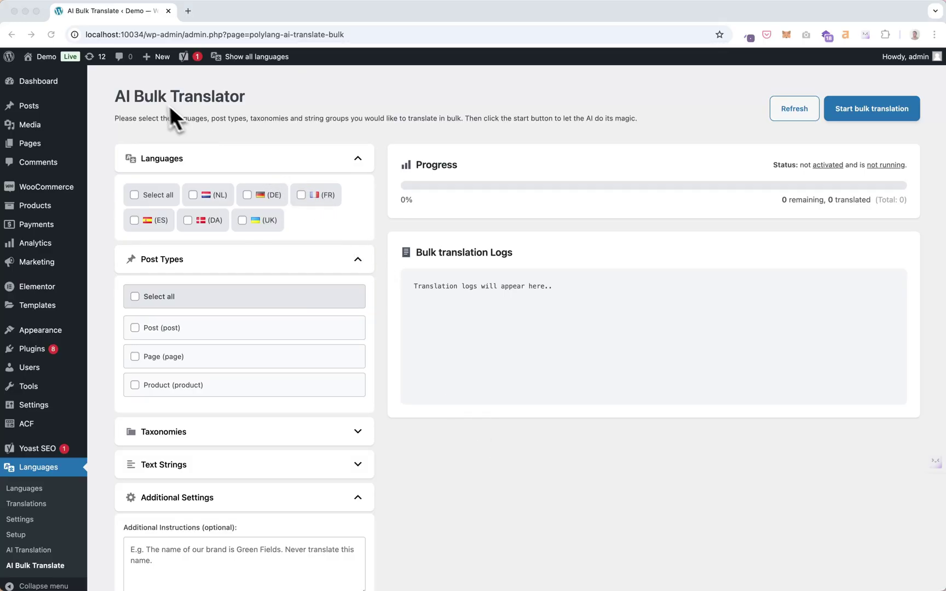
Step: Try the target language checkboxes, leaving no languages selected
left_click(282, 93)
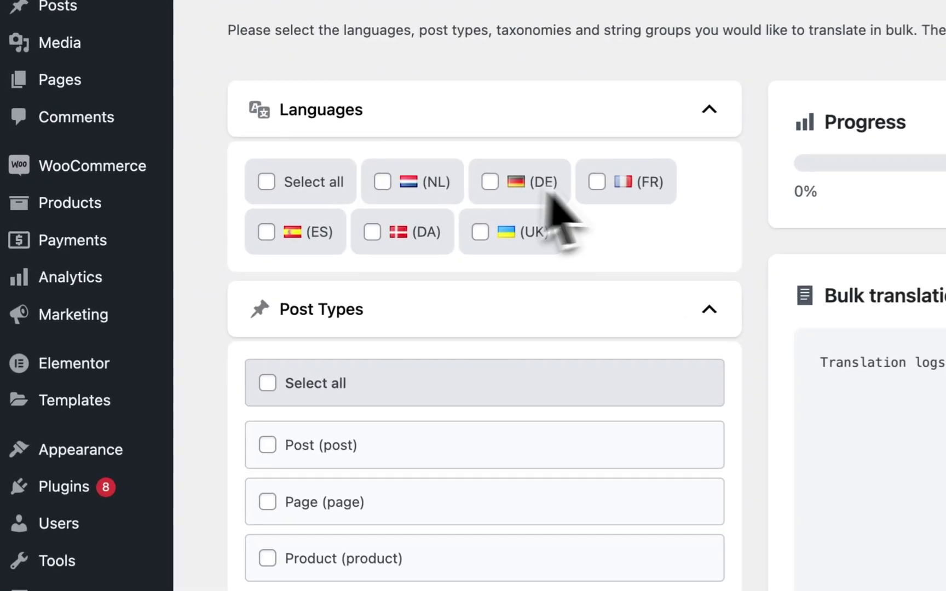
left_click(268, 181)
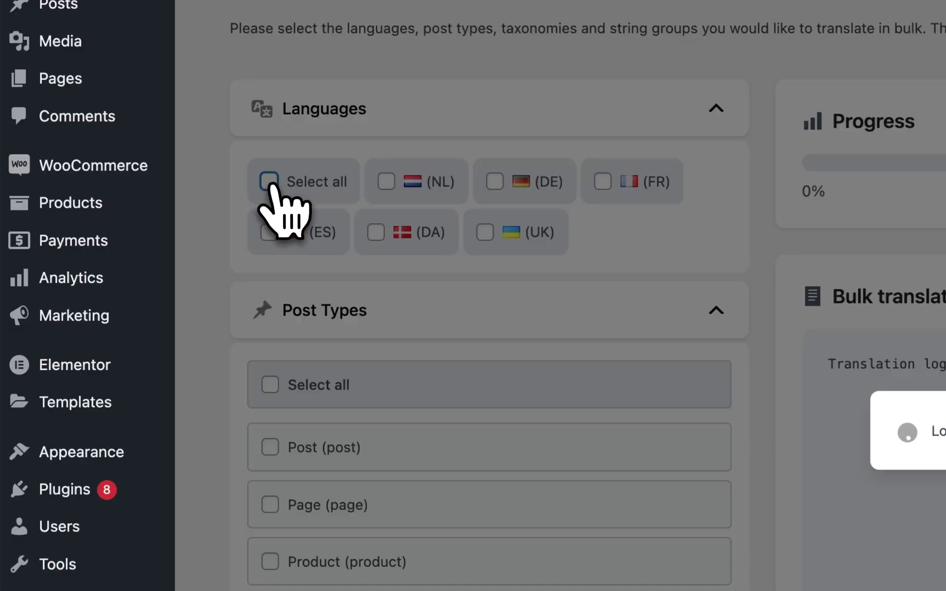
left_click(269, 181)
left_click(386, 181)
left_click(388, 181)
left_click(495, 181)
left_click(494, 184)
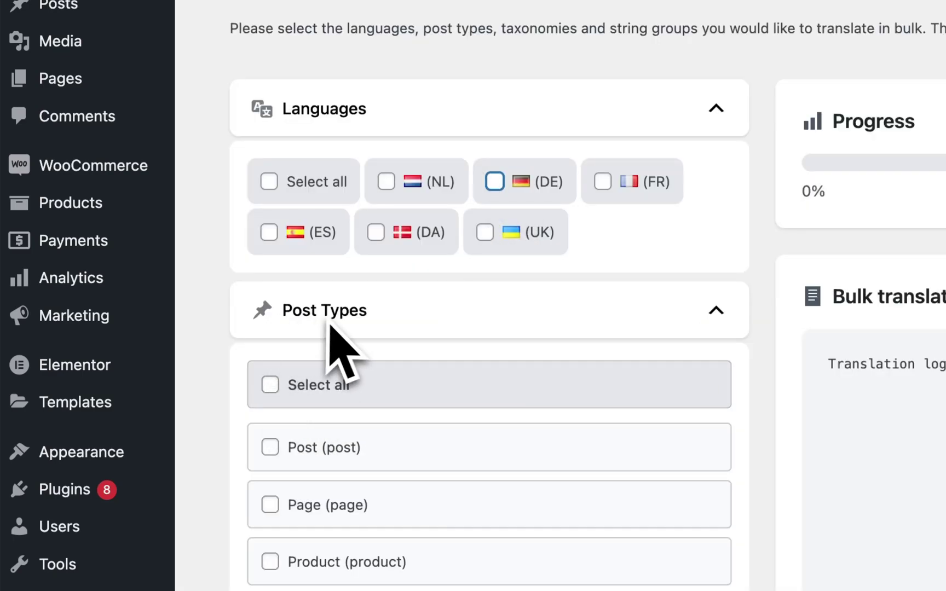
Step: Select Post (post) as the post type and Dutch and German as target languages
left_click(270, 385)
left_click(269, 385)
left_click(270, 447)
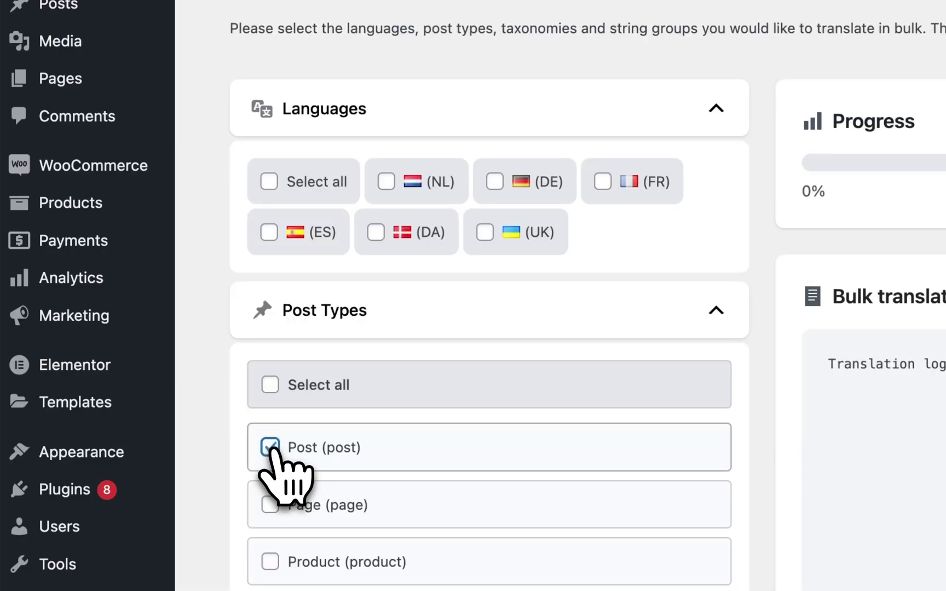
left_click(386, 182)
left_click(495, 182)
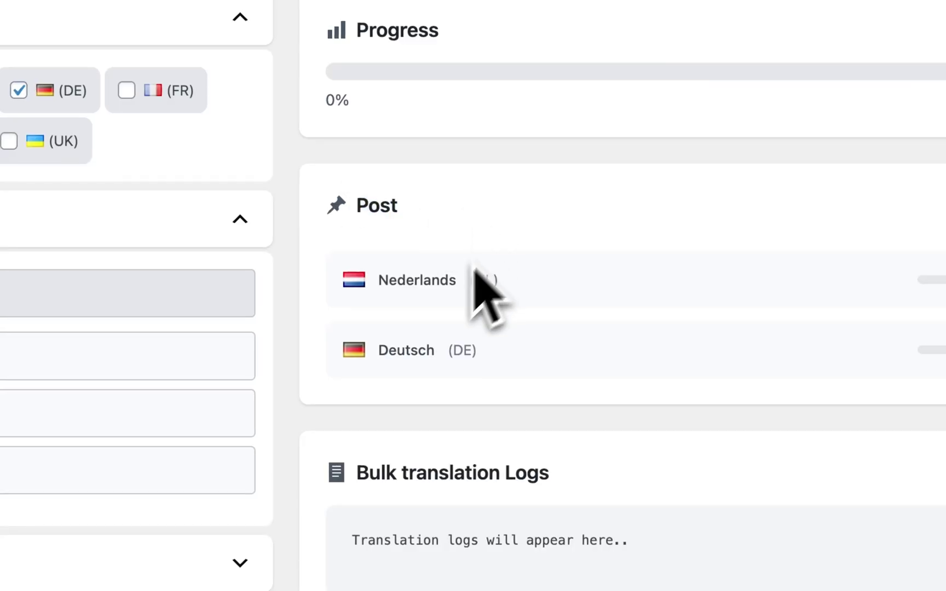
Step: Highlight the Dutch remaining and translated counts, then expand the Taxonomies section
left_click_drag(376, 279, 555, 281)
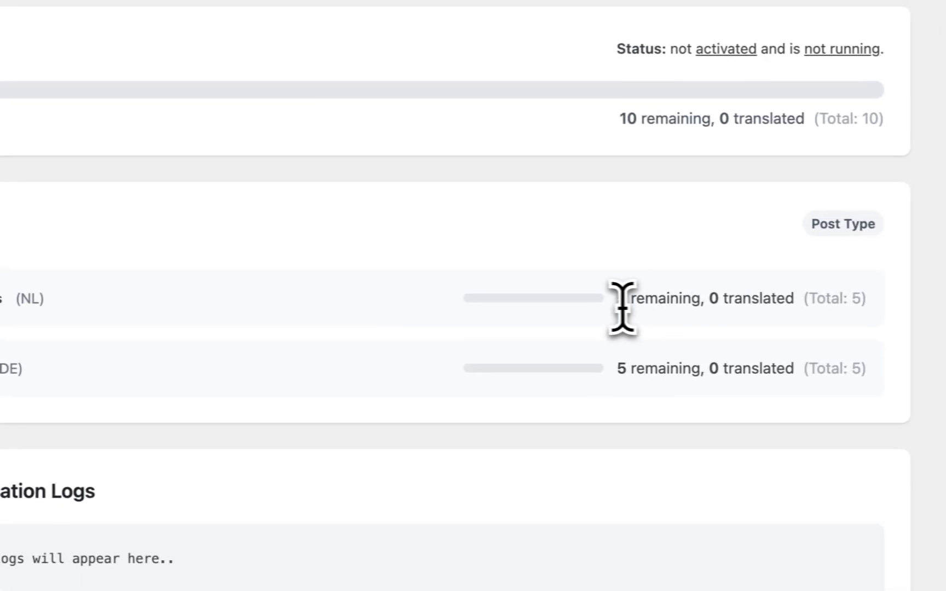
left_click_drag(772, 293, 847, 299)
left_click_drag(693, 299, 776, 298)
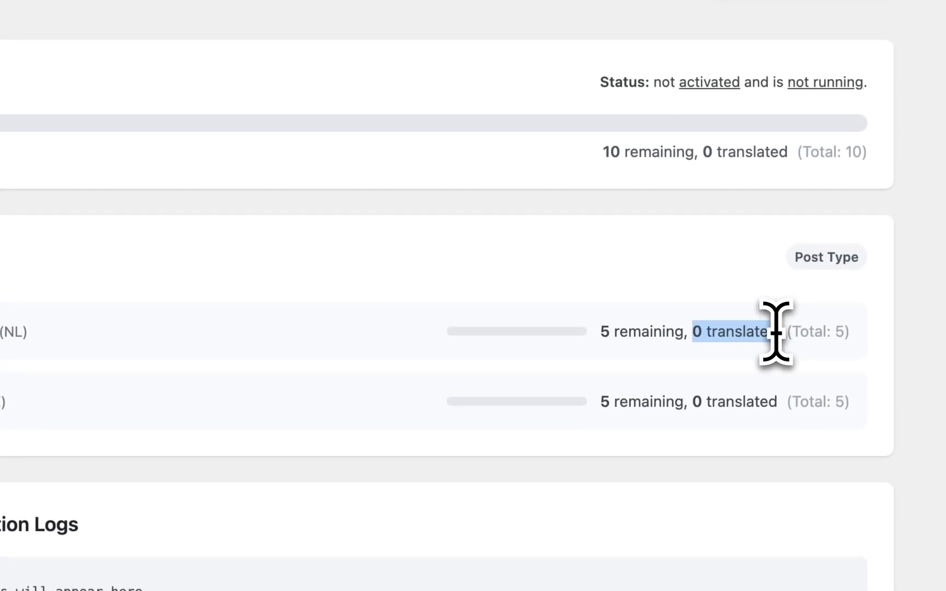
left_click(838, 335)
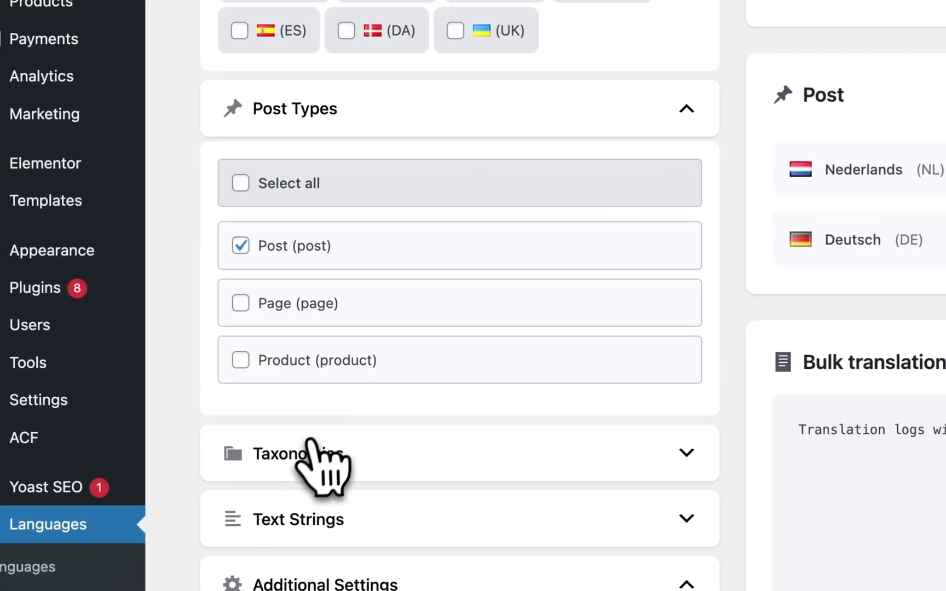
left_click(311, 444)
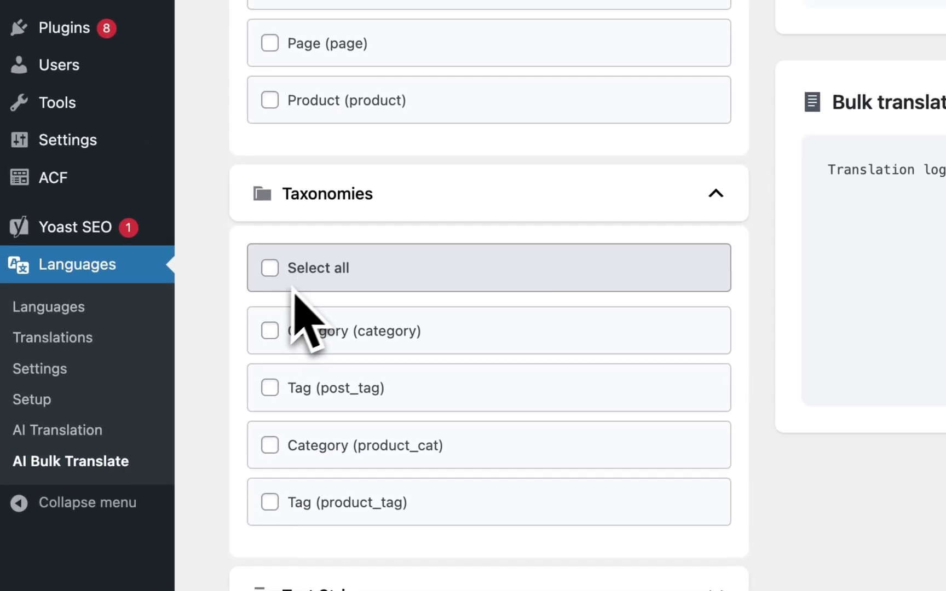
Step: Tick Category (category) and add French as a third target language
left_click(270, 332)
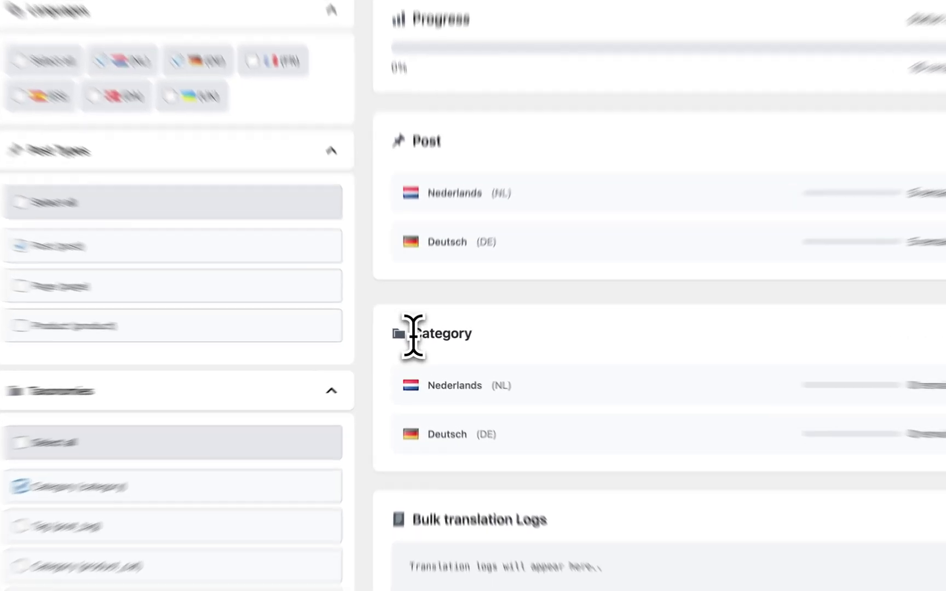
double_click(420, 340)
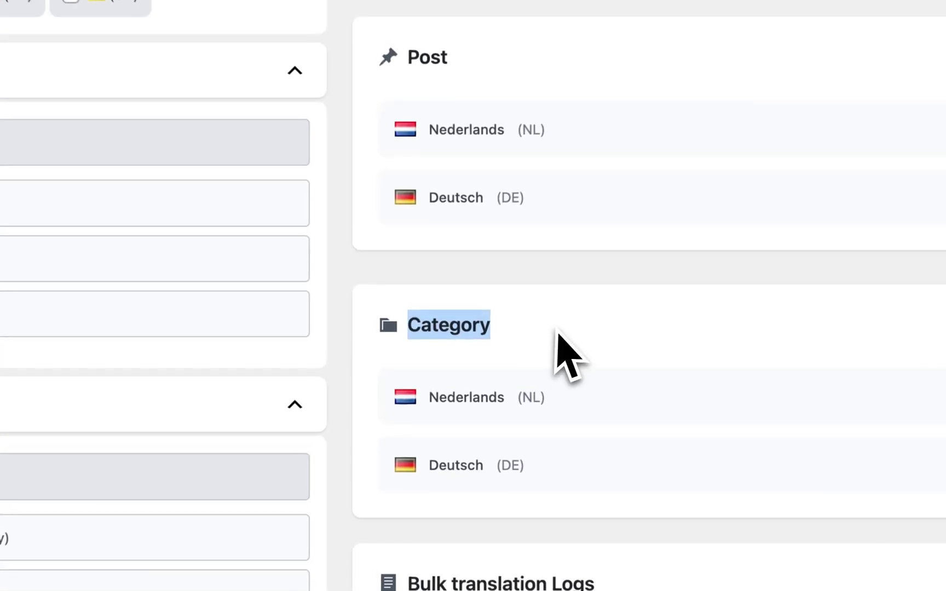
left_click(514, 354)
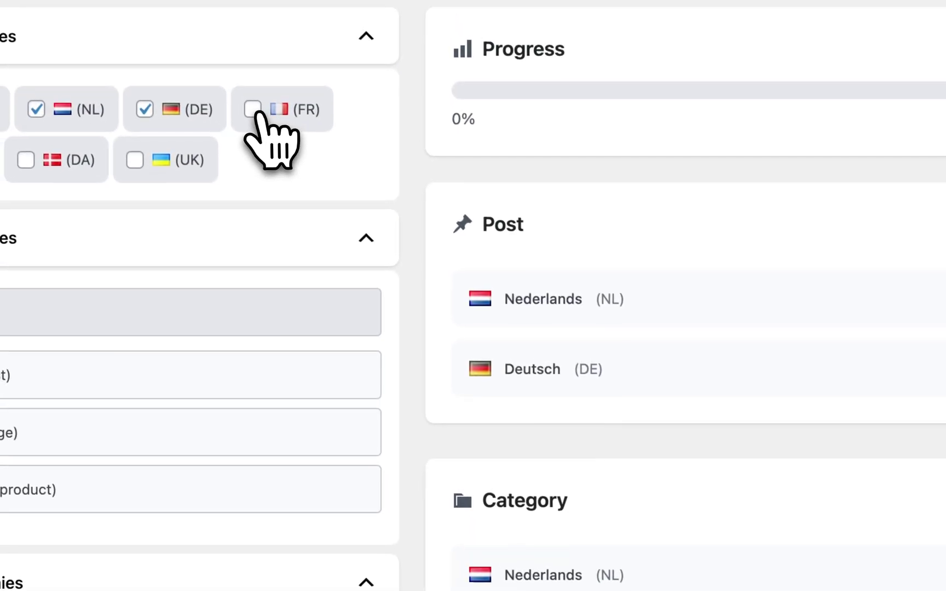
left_click(255, 114)
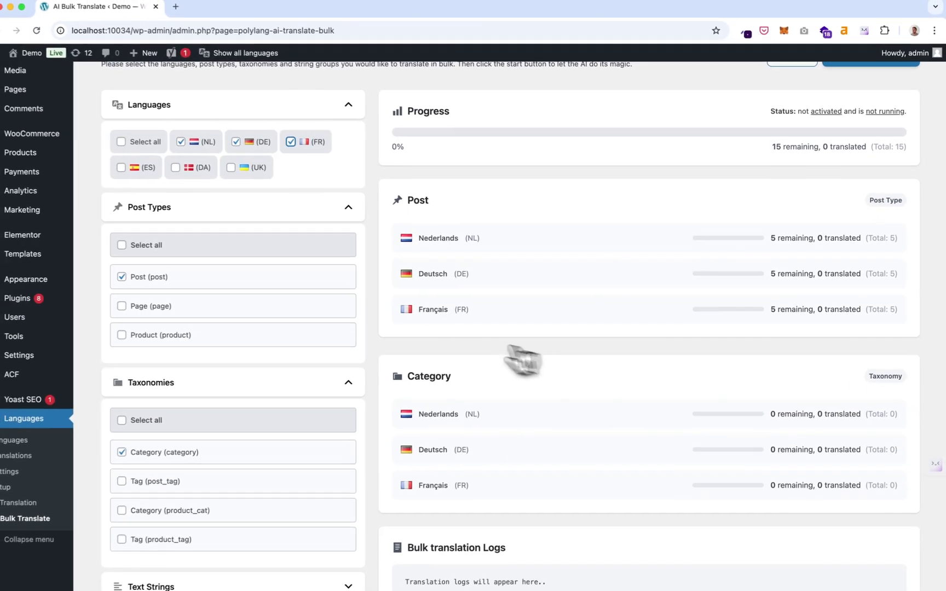
Step: Expand Text Strings and tick Wordpress-seo (wordpress-seo)
scroll(246, 383, "down", 5)
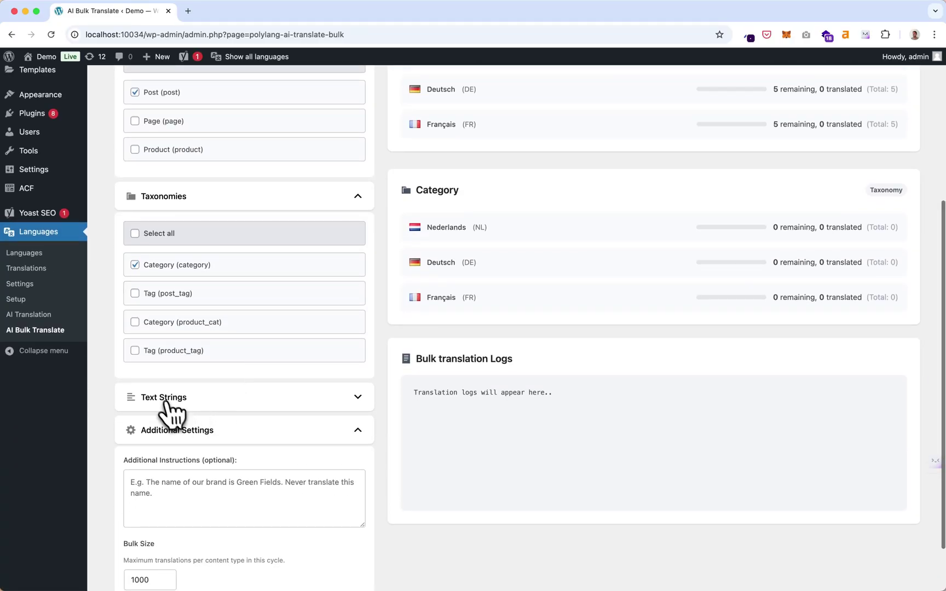
left_click(168, 404)
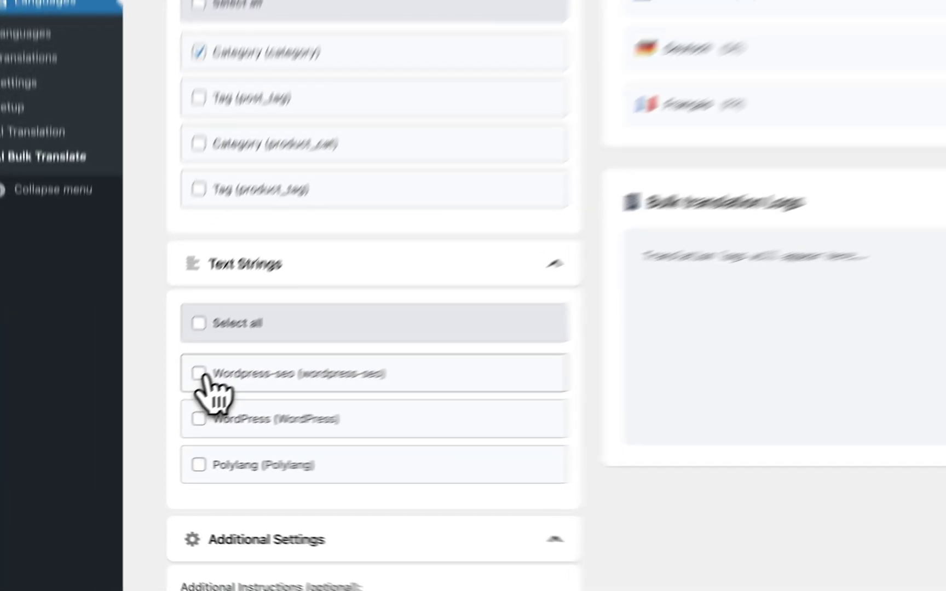
left_click(134, 422)
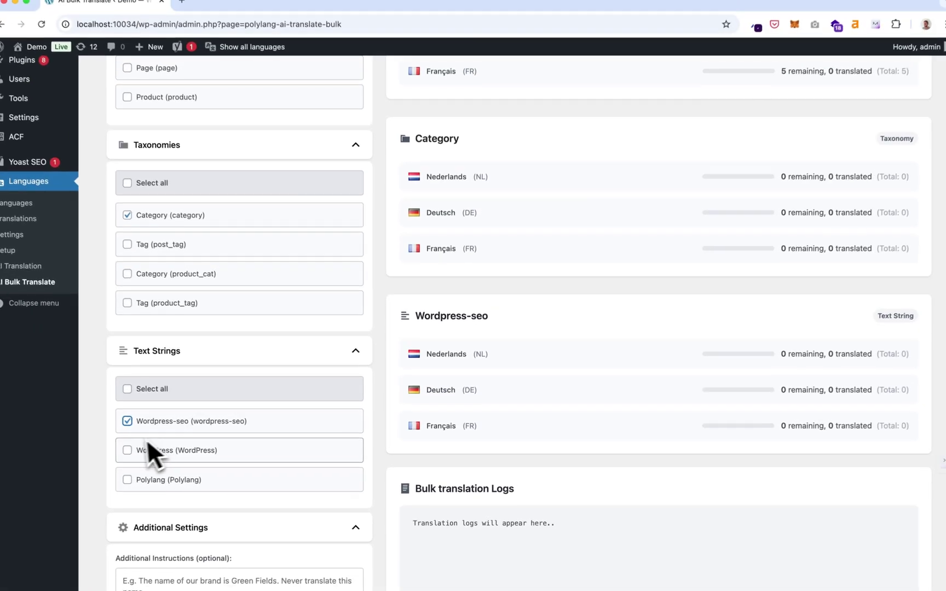
scroll(150, 446, "down", 5)
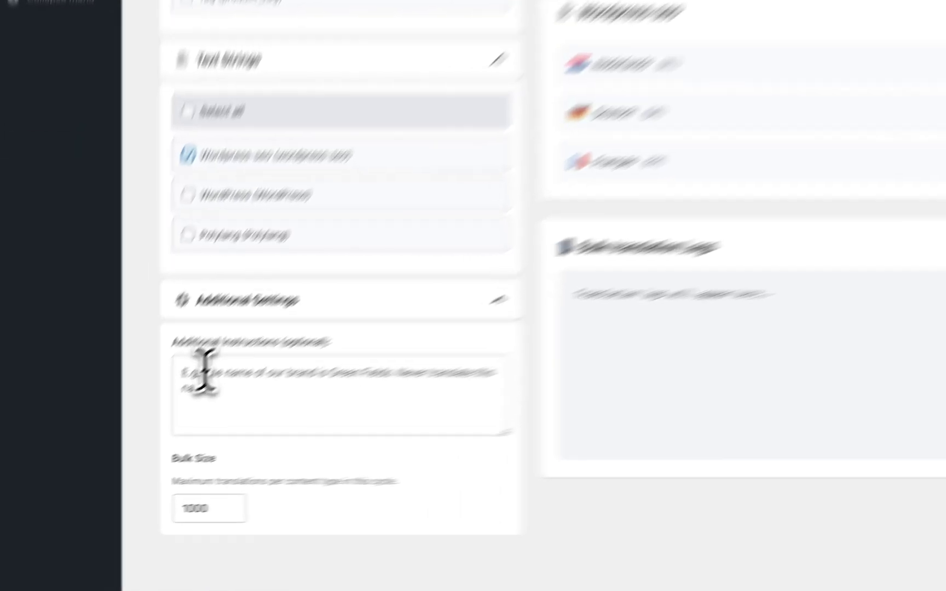
left_click(145, 425)
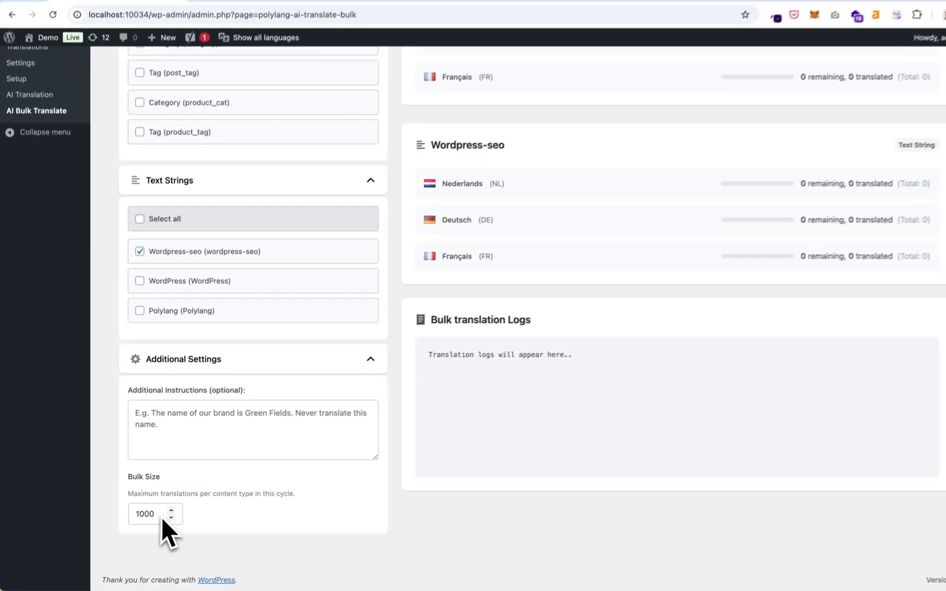
scroll(542, 383, "up", 10)
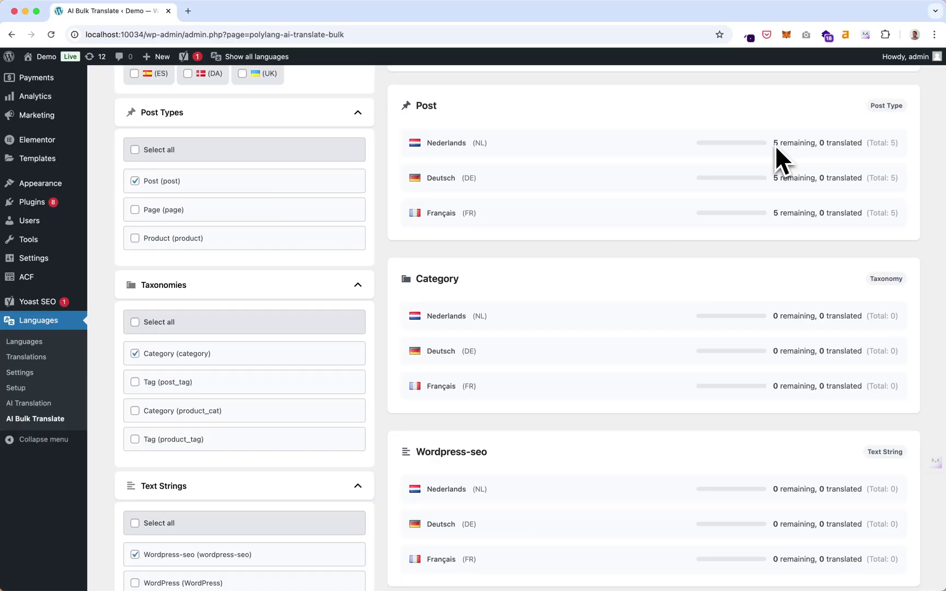
scroll(774, 145, "up", 5)
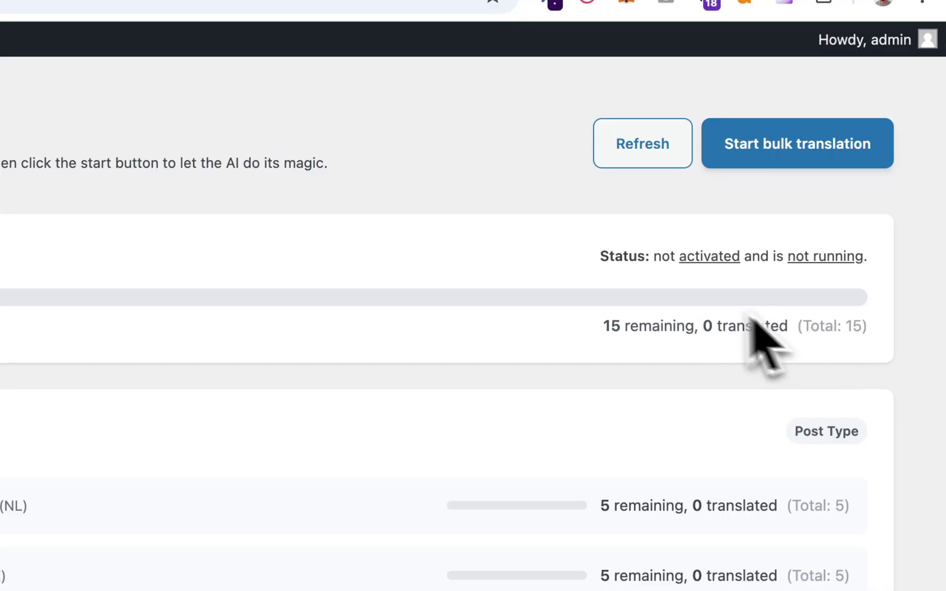
left_click_drag(598, 257, 848, 256)
left_click(909, 257)
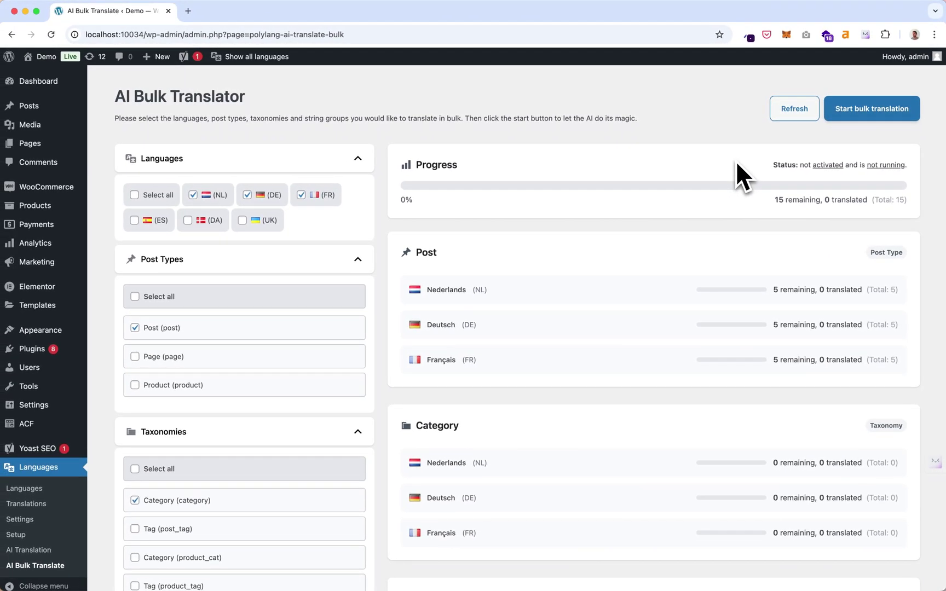
scroll(707, 169, "down", 10)
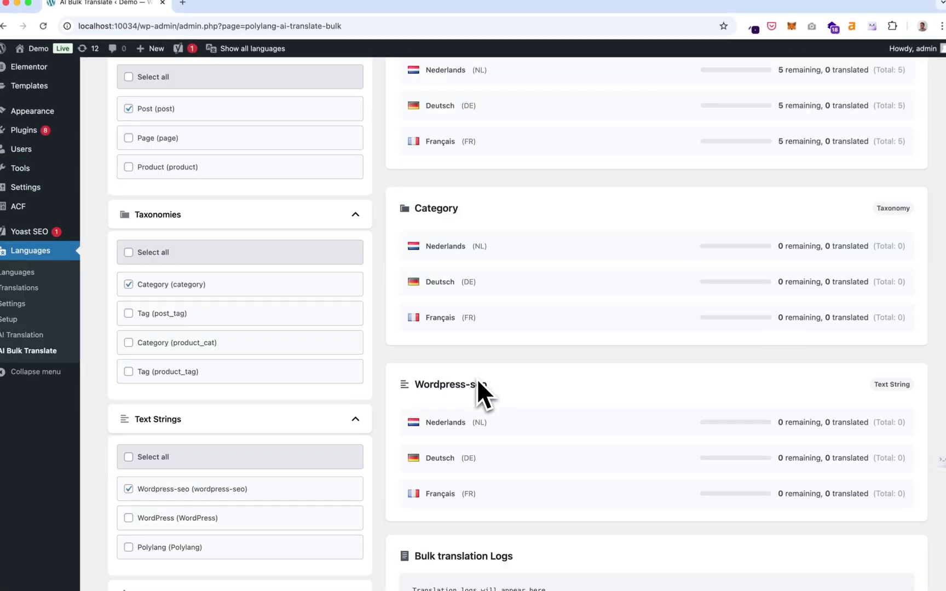
scroll(478, 386, "up", 10)
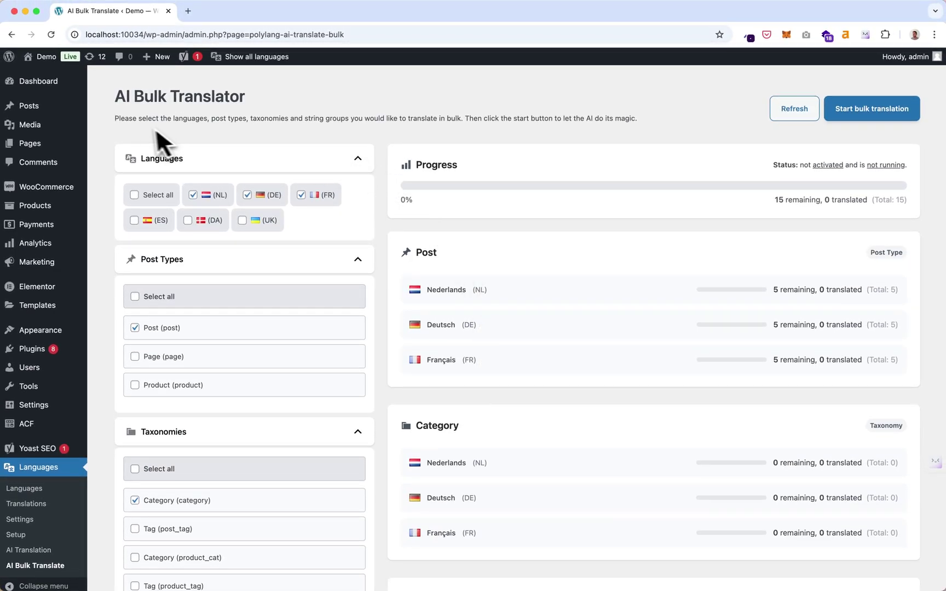
Step: Browse the posts list, then view Product categories: Clothing, Pants, Shirts and Shoes untranslated
left_click(33, 106)
scroll(164, 197, "down", 3)
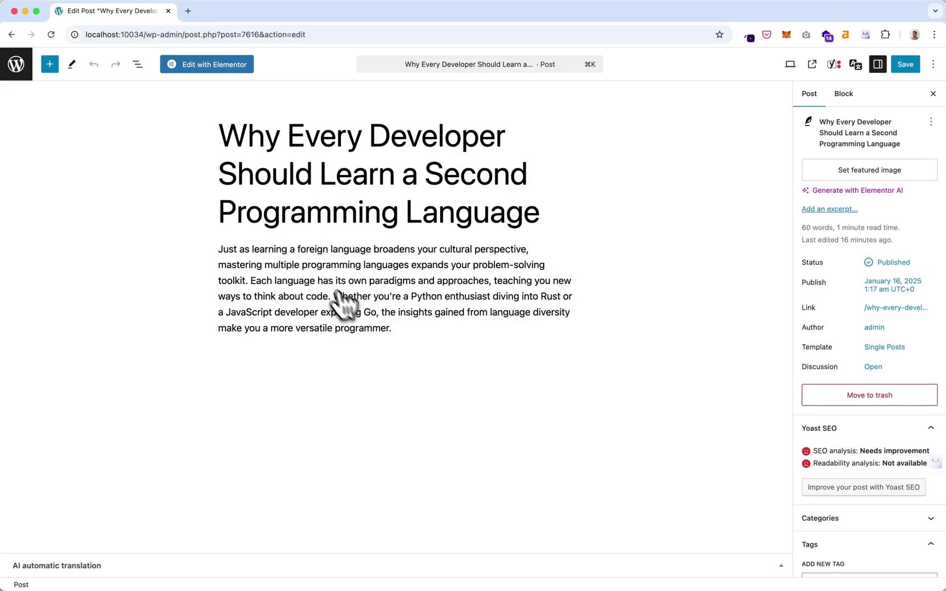
left_click(13, 36)
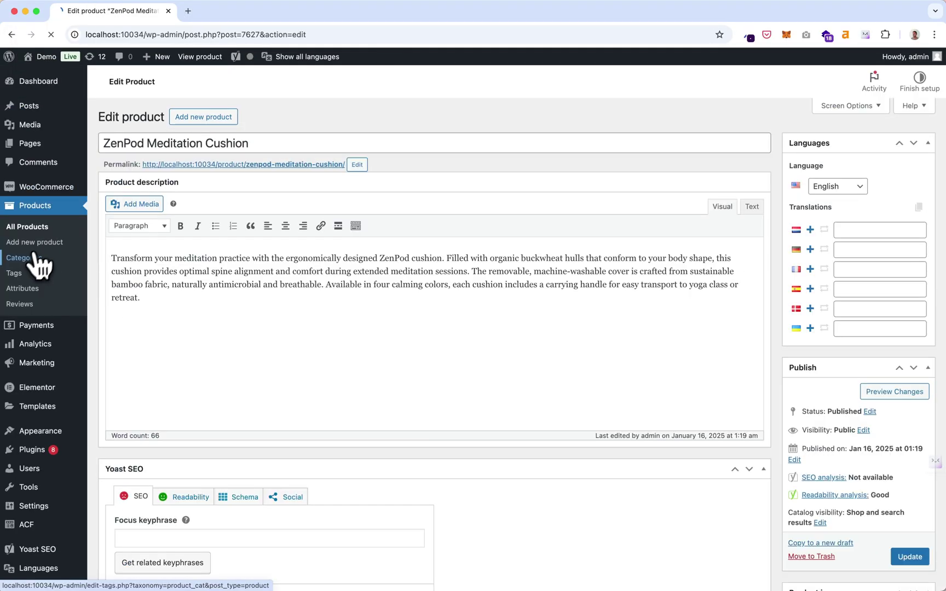
left_click(25, 257)
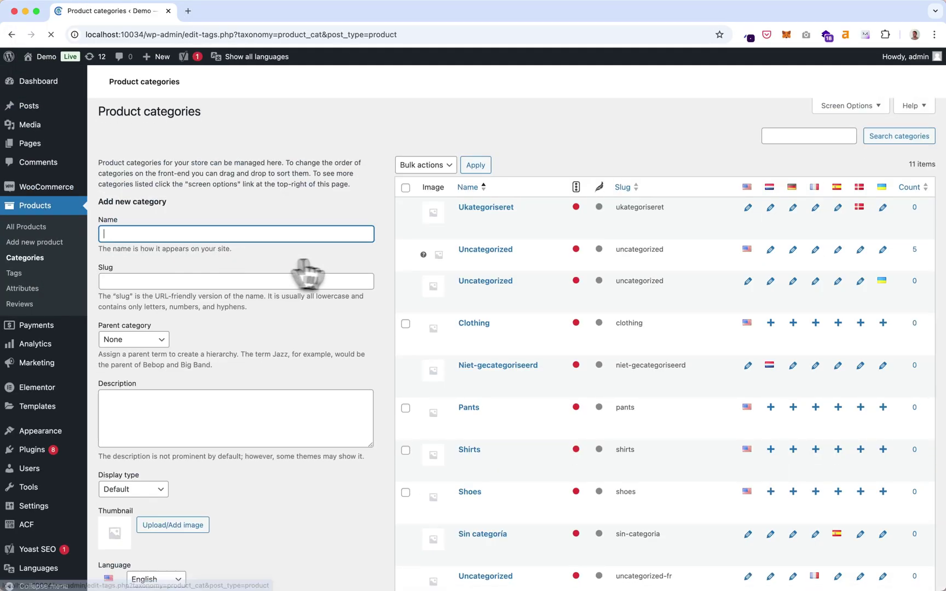
scroll(476, 230, "down", 3)
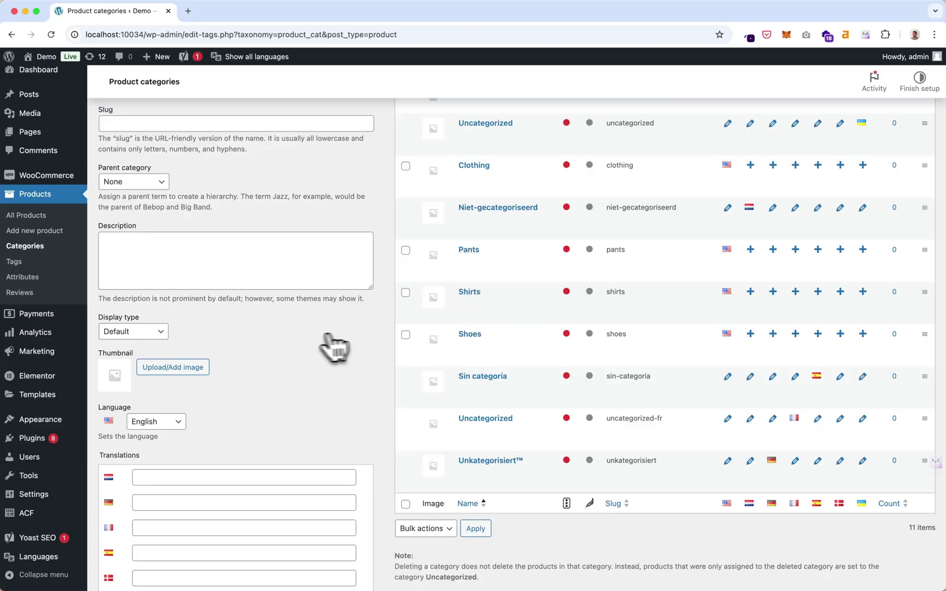
scroll(340, 347, "down", 2)
Step: On AI Bulk Translate, keep Post, uncheck Category and check product_cat
mouse_move(33, 557)
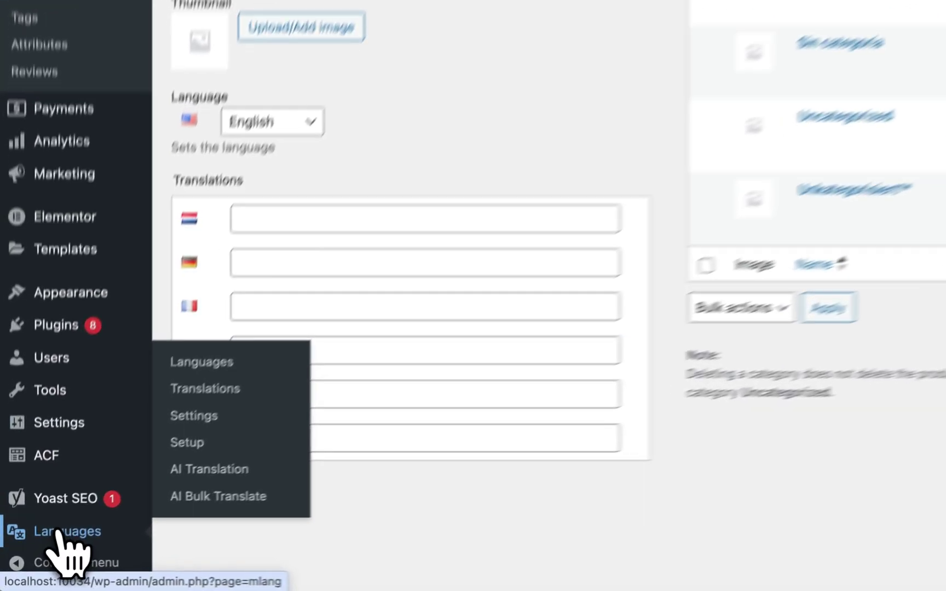
left_click(216, 497)
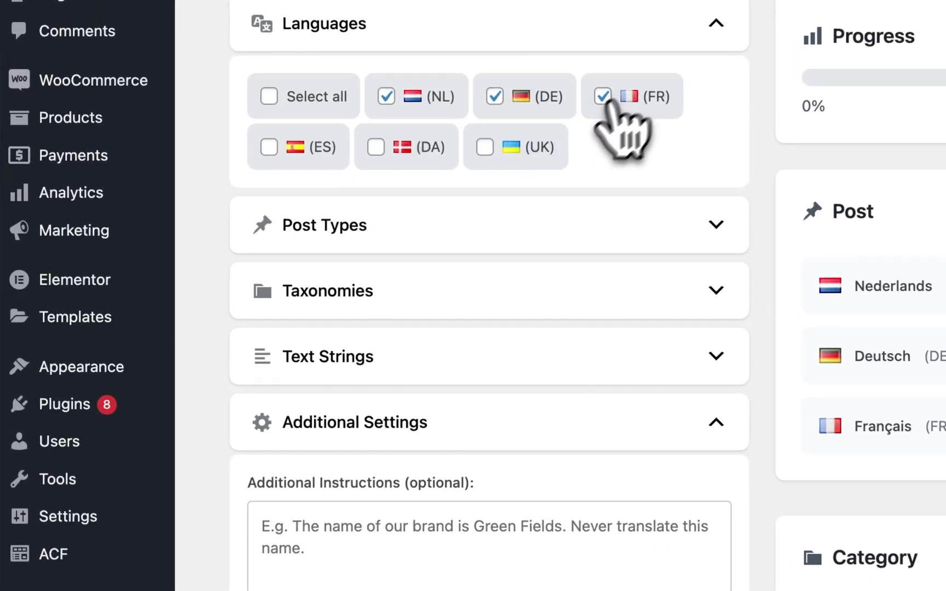
left_click(388, 224)
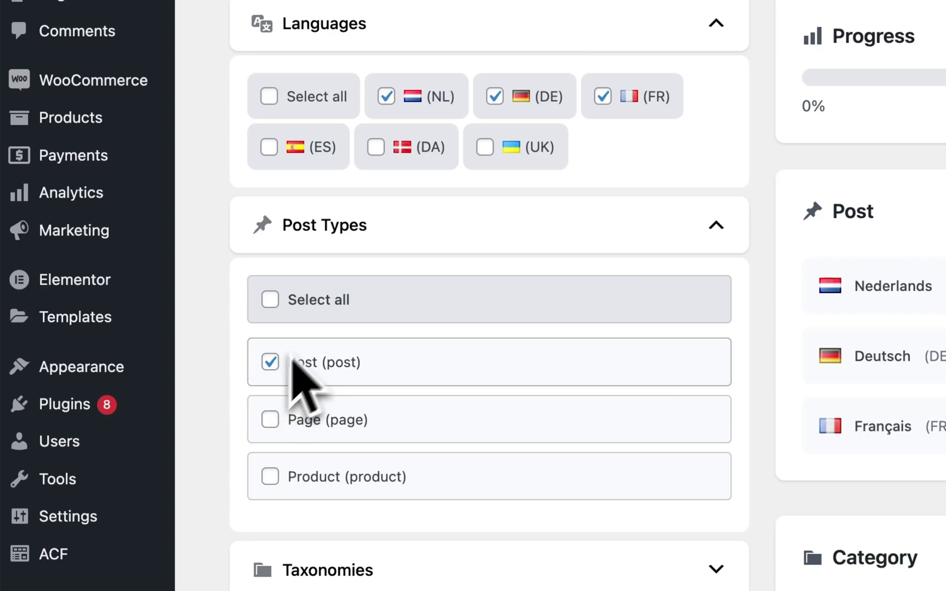
left_click(343, 238)
left_click(355, 306)
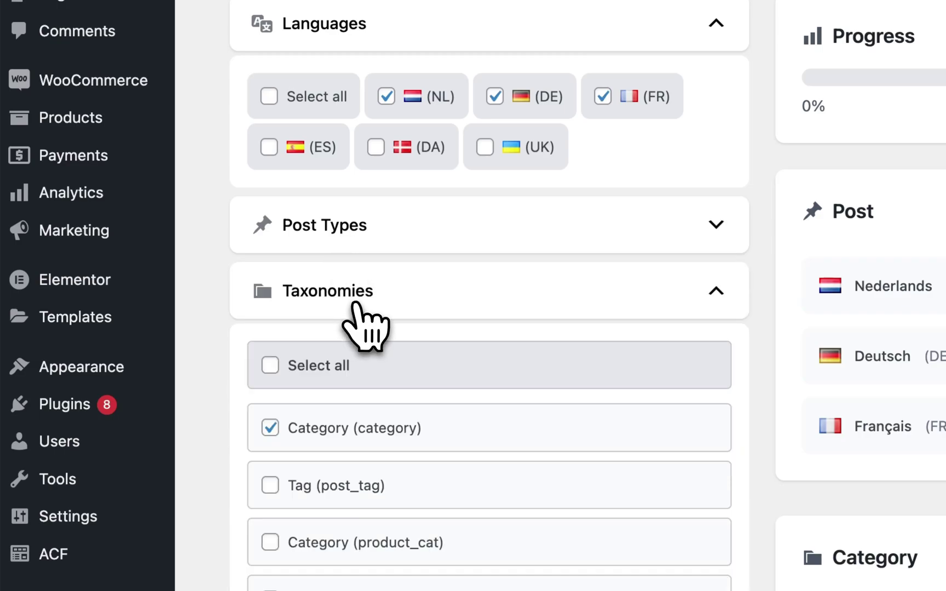
left_click(270, 427)
left_click(270, 542)
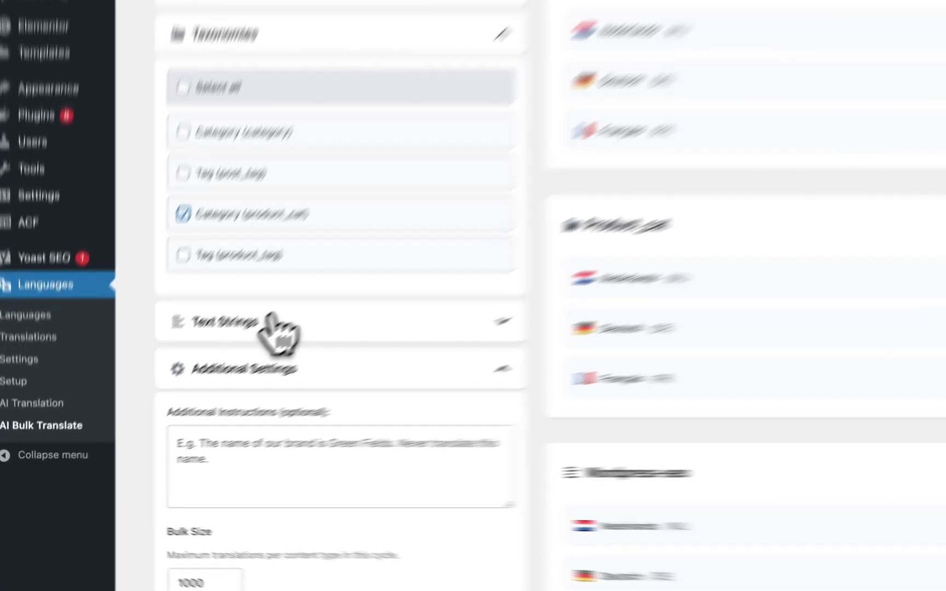
Step: Uncheck the Wordpress-seo text strings and set the Bulk Size to 1
left_click(169, 377)
left_click(135, 446)
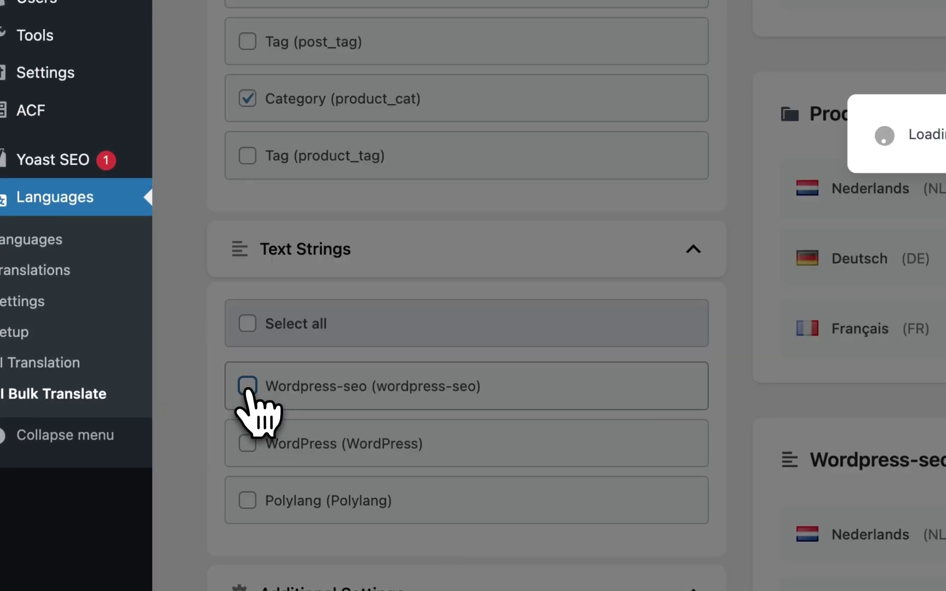
left_click(311, 253)
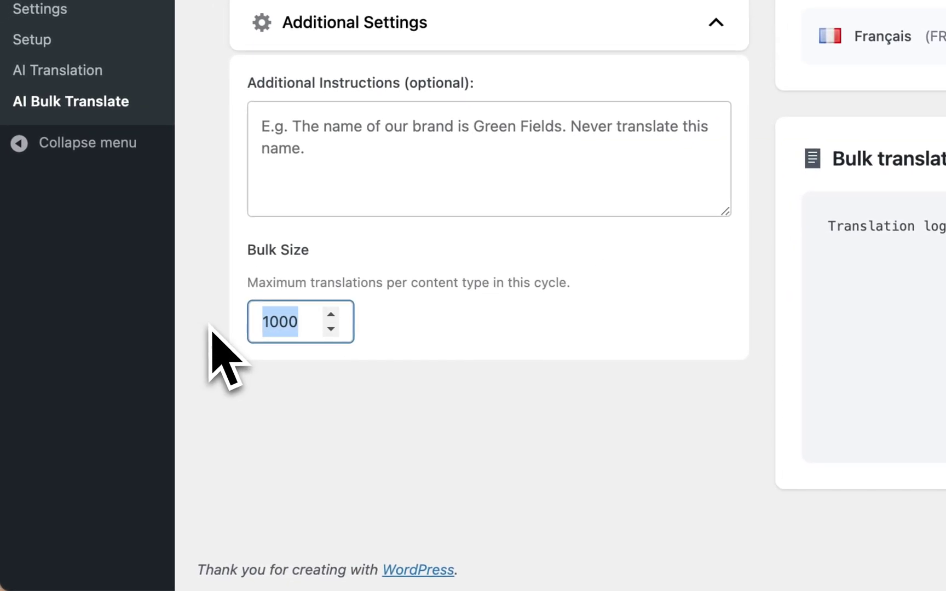
type("1")
left_click(212, 327)
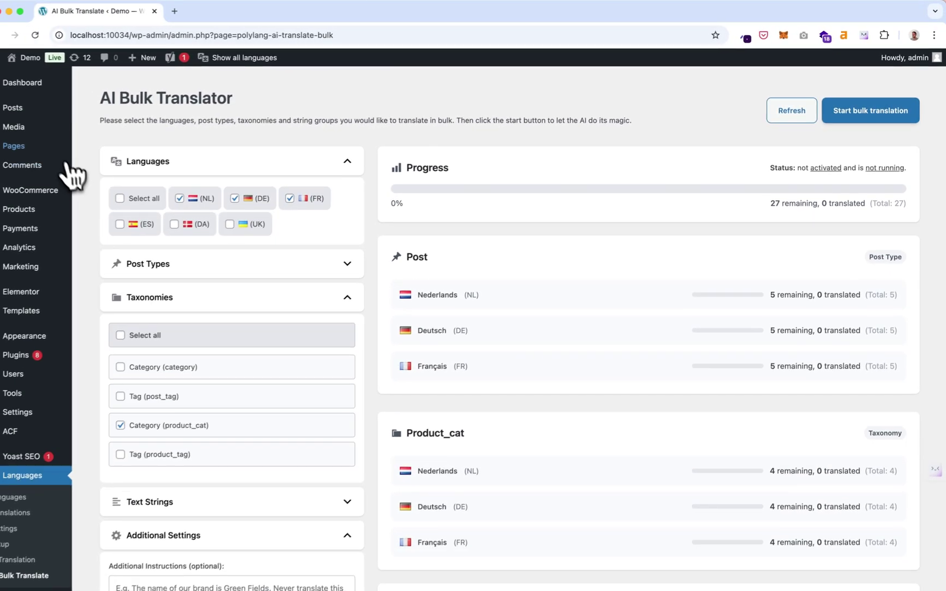
mouse_move(31, 104)
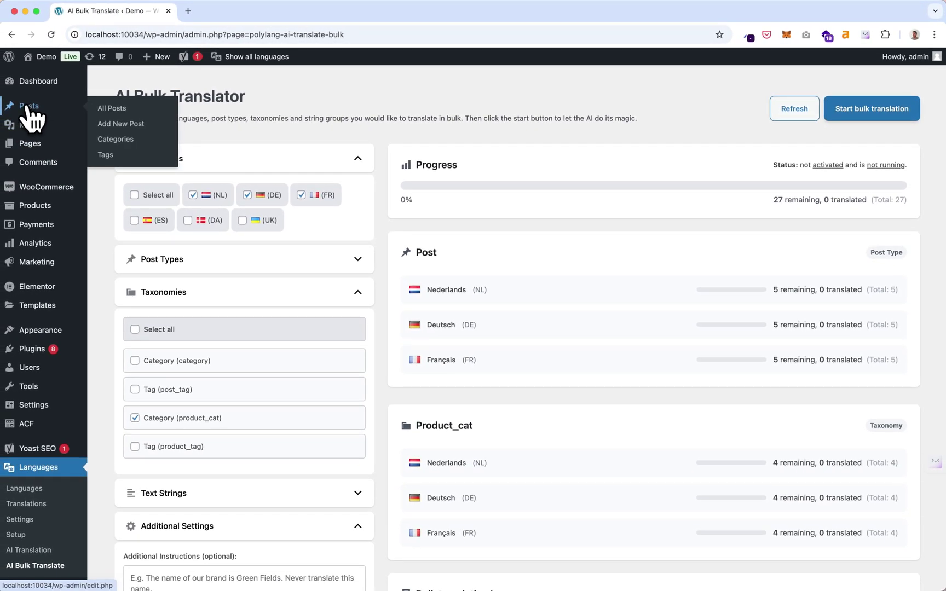
Step: Review the AI automatic translation panel of The Science Behind Your Morning Coffee, then return to Posts
left_click(27, 106)
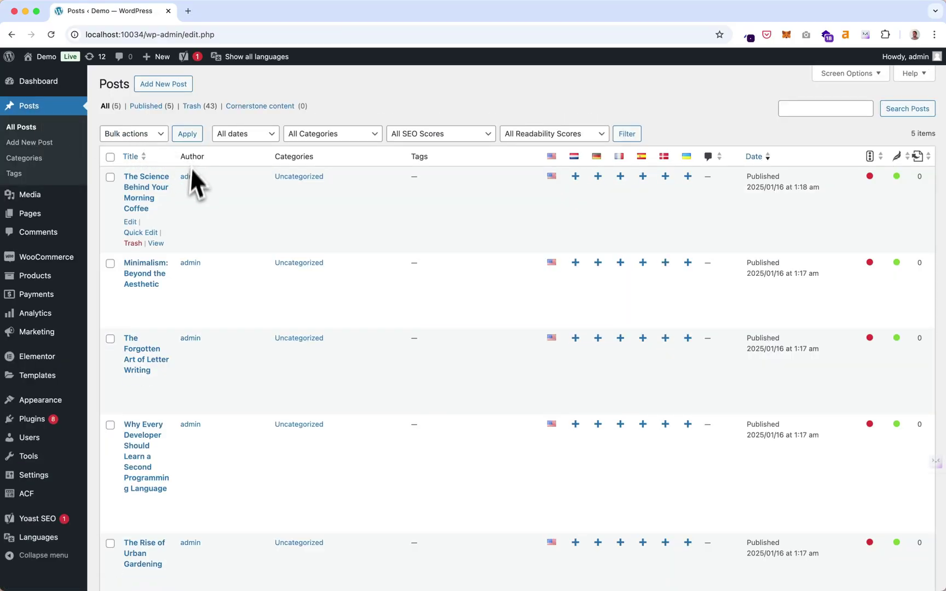
left_click(147, 198)
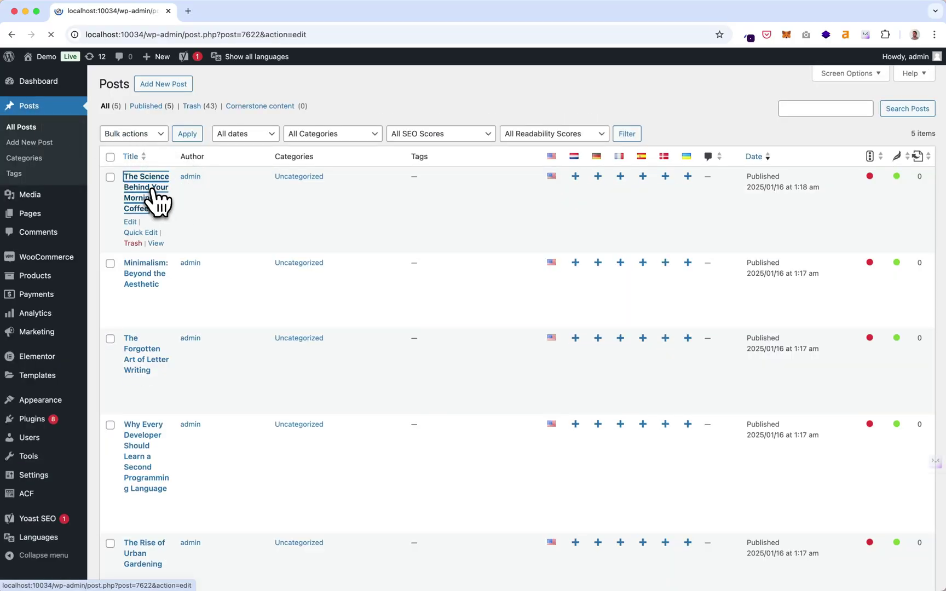
scroll(195, 552, "down", 5)
scroll(195, 552, "down", 1)
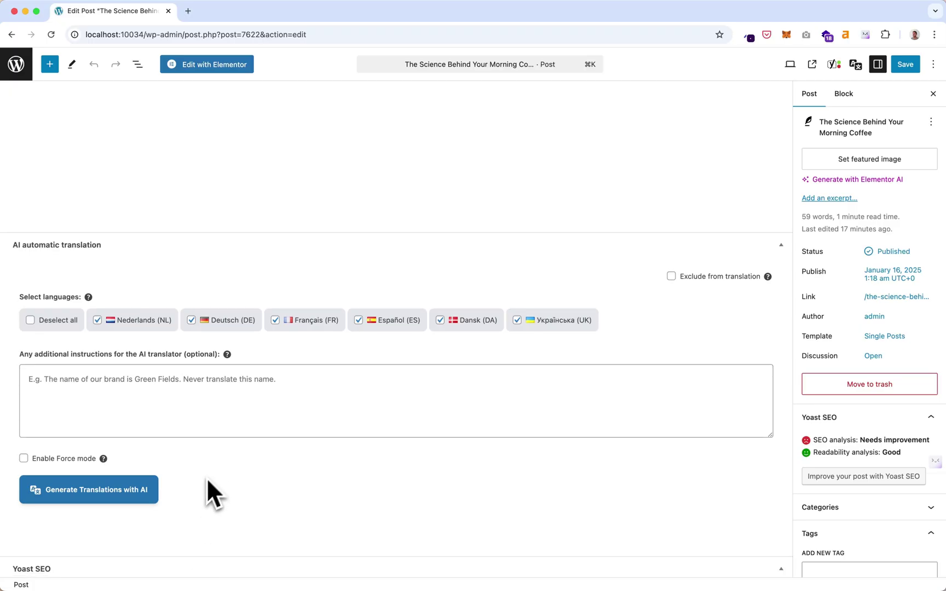
left_click(23, 80)
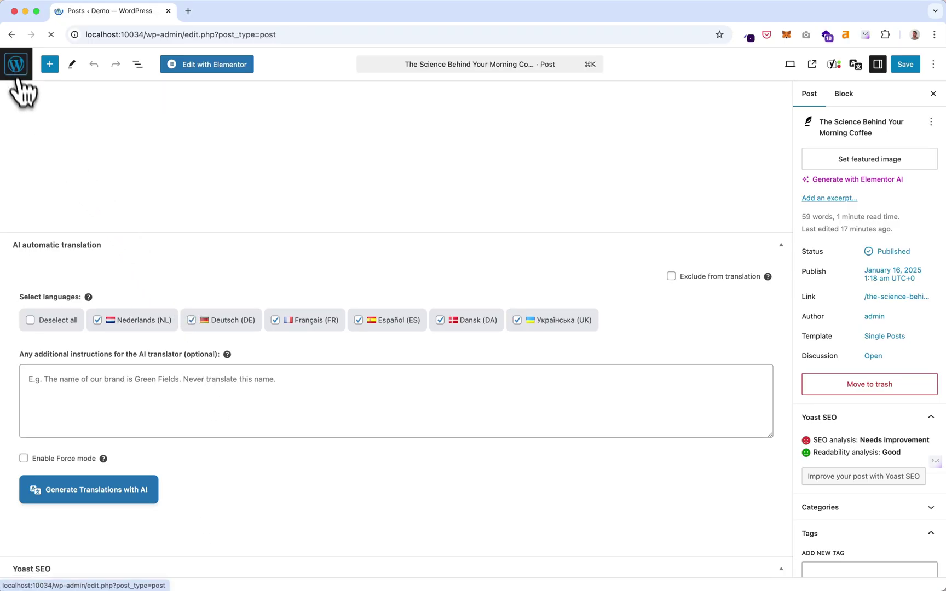
Step: Refresh the queue counts on the AI Bulk Translate page
mouse_move(43, 537)
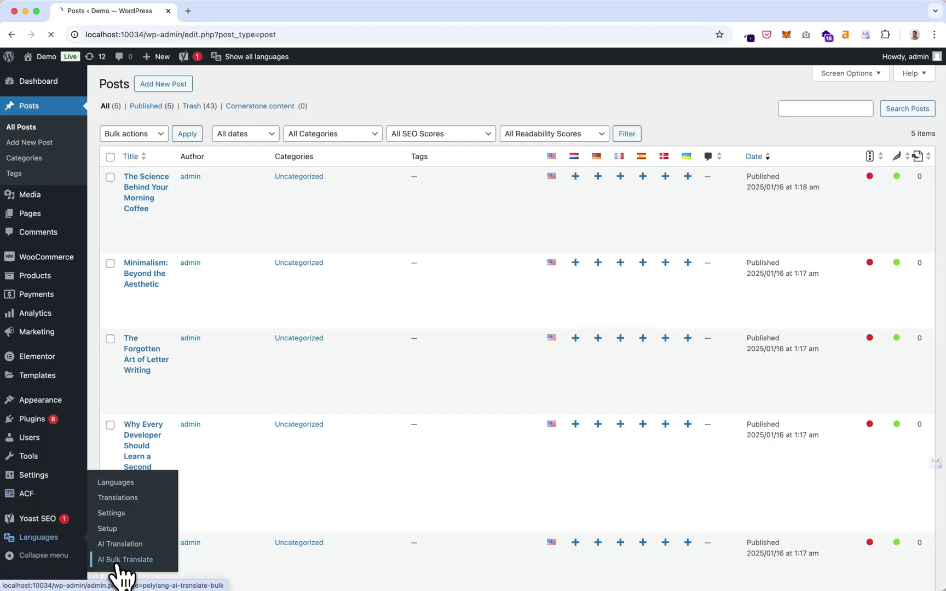
left_click(116, 560)
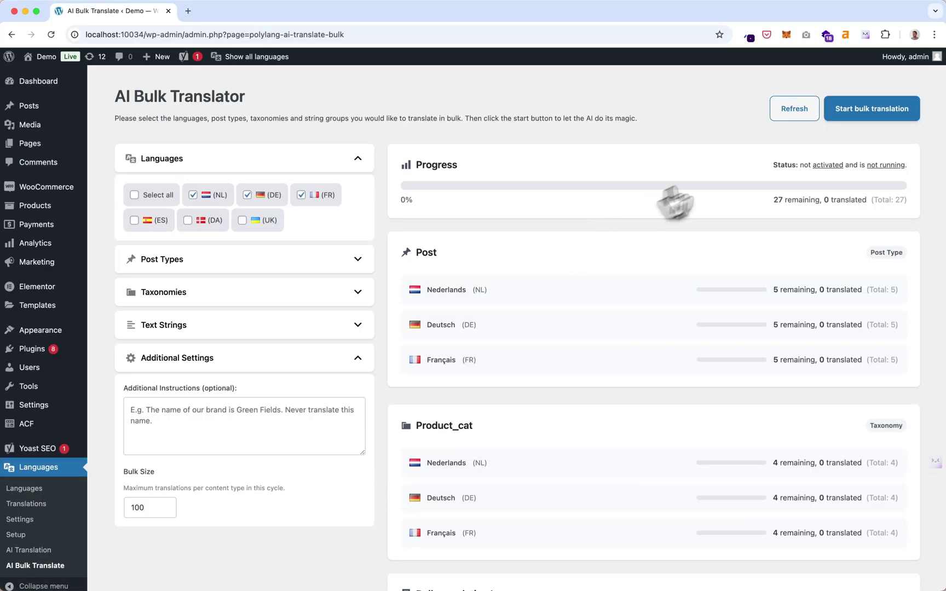
left_click(785, 113)
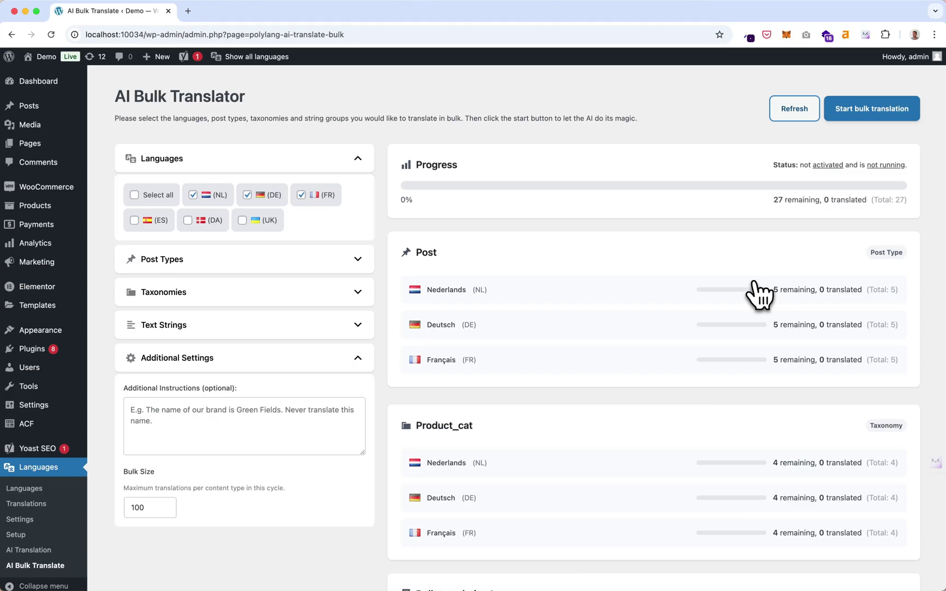
Step: Publish a new post titled 'Test blog post' with body 'With some content'
left_click(33, 107)
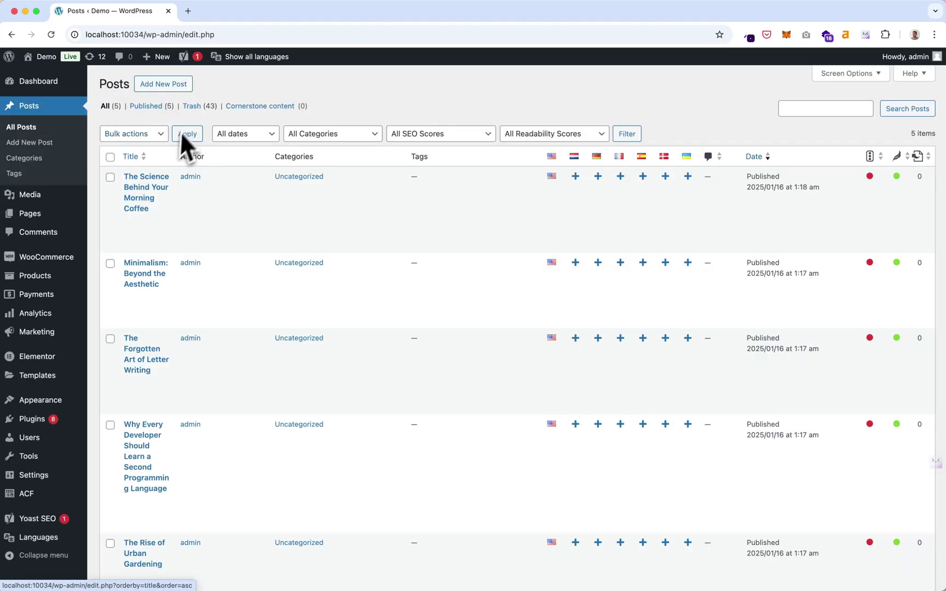
left_click(159, 85)
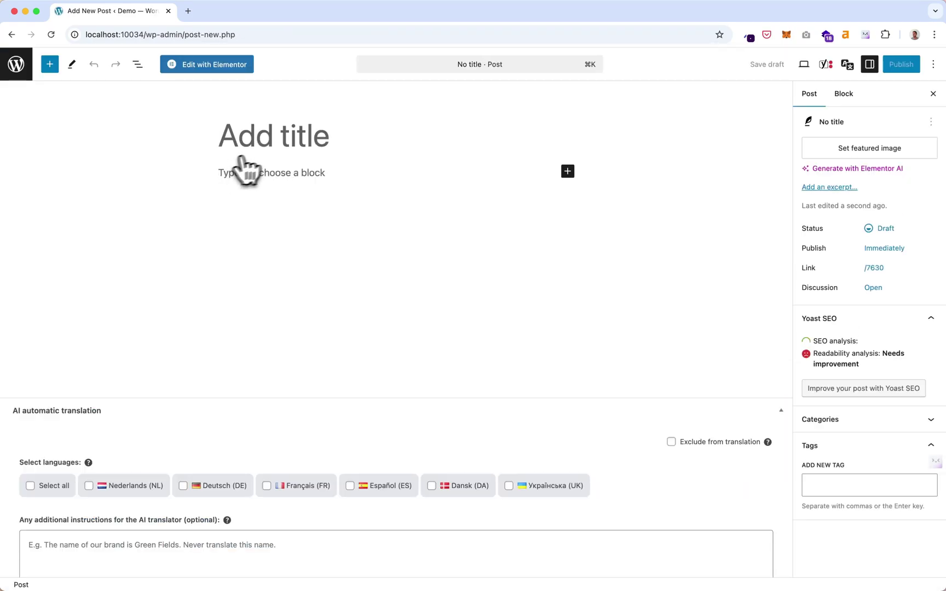
type("Test b")
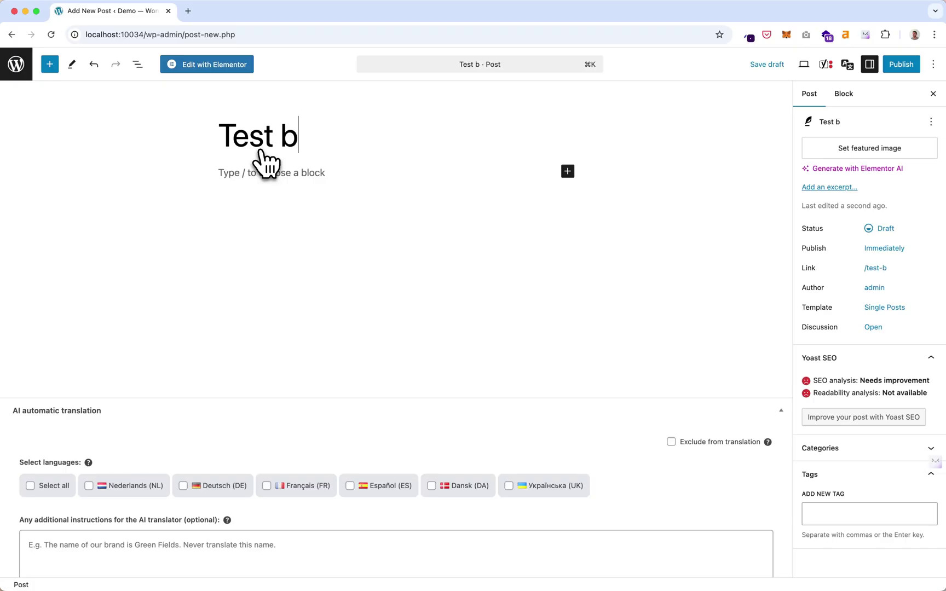
type("log post")
key("Return")
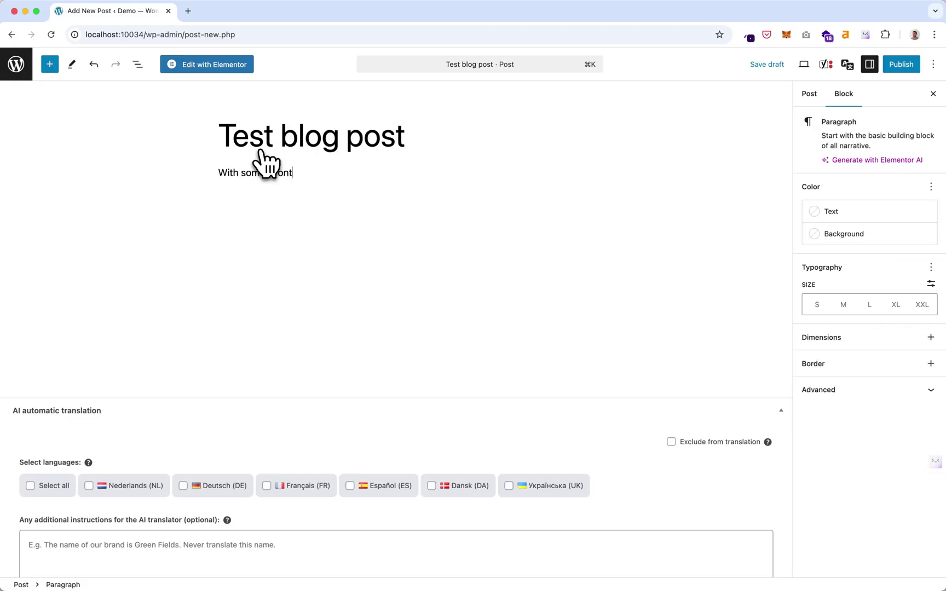
left_click(903, 67)
left_click(903, 67)
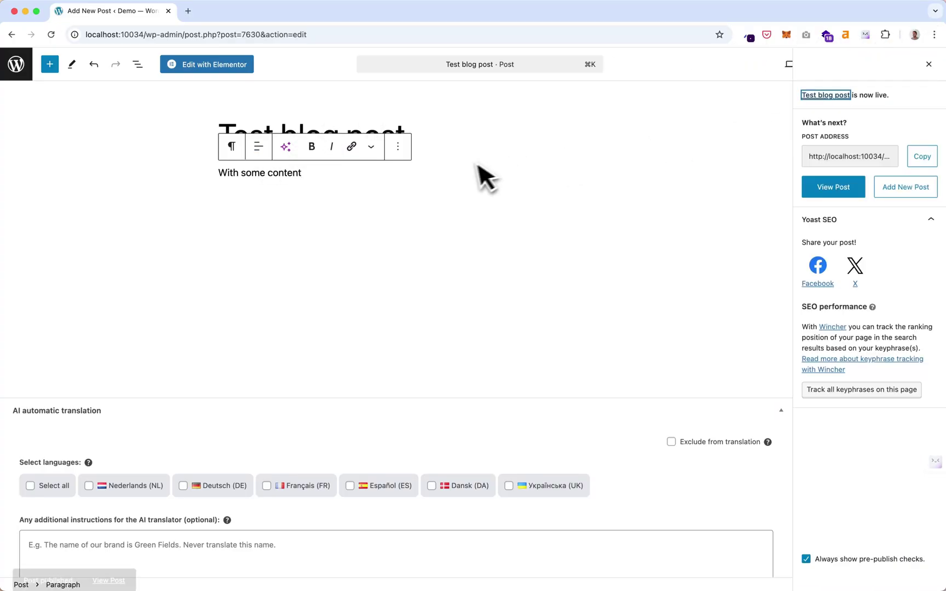
left_click(16, 66)
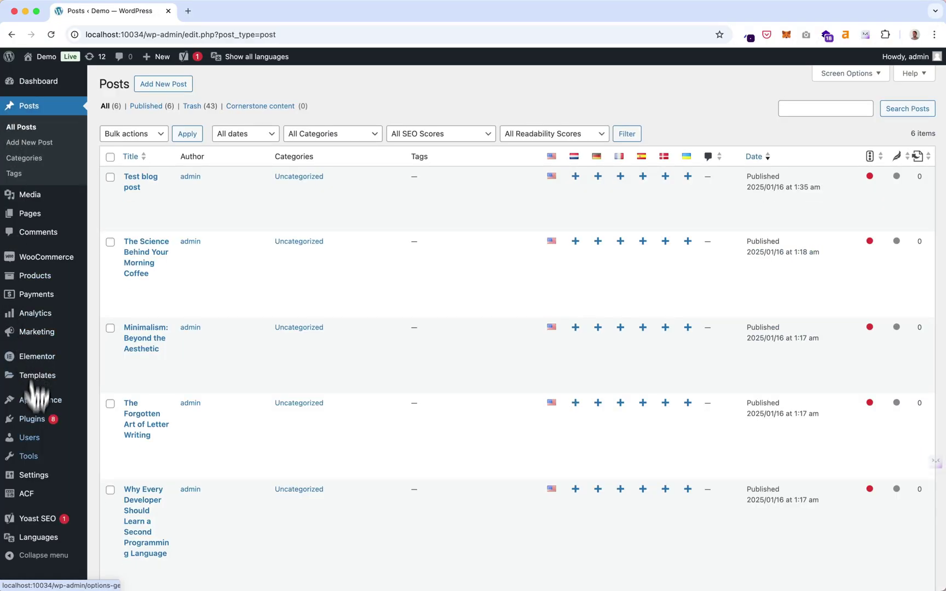
Step: Refresh the AI Bulk Translate queue to show 6 posts per language, 30 remaining
left_click(32, 537)
left_click(30, 566)
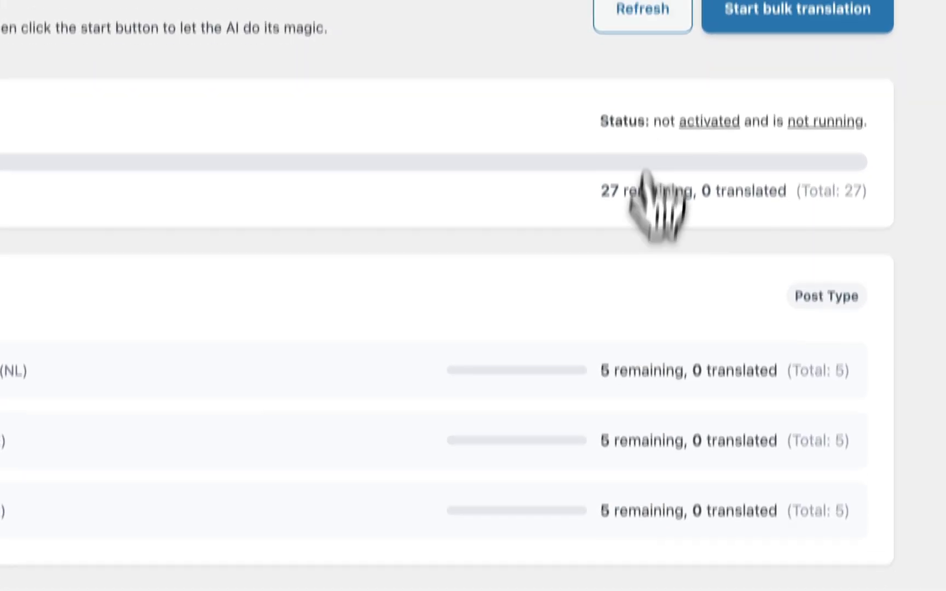
left_click(651, 17)
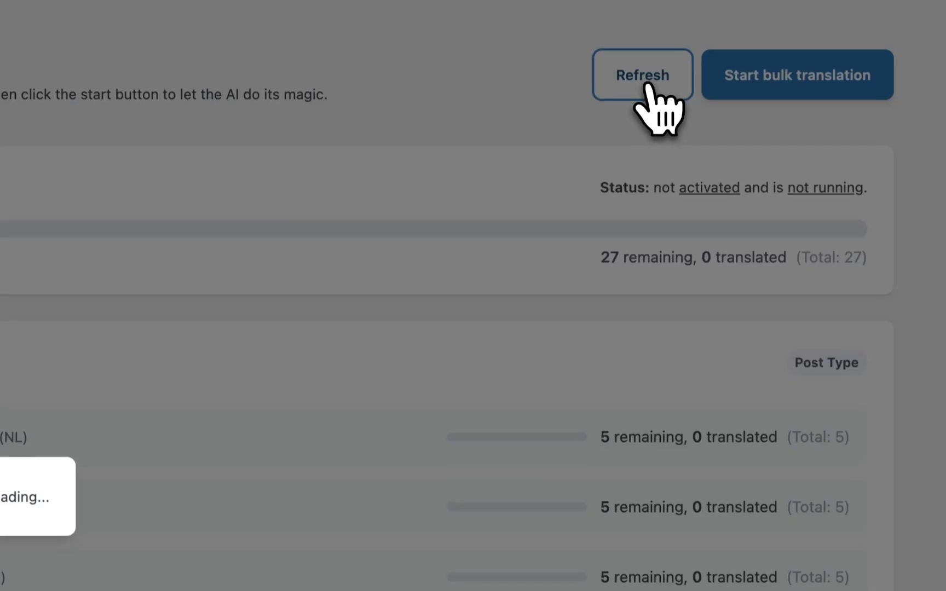
left_click_drag(609, 391, 609, 436)
left_click_drag(612, 508, 621, 590)
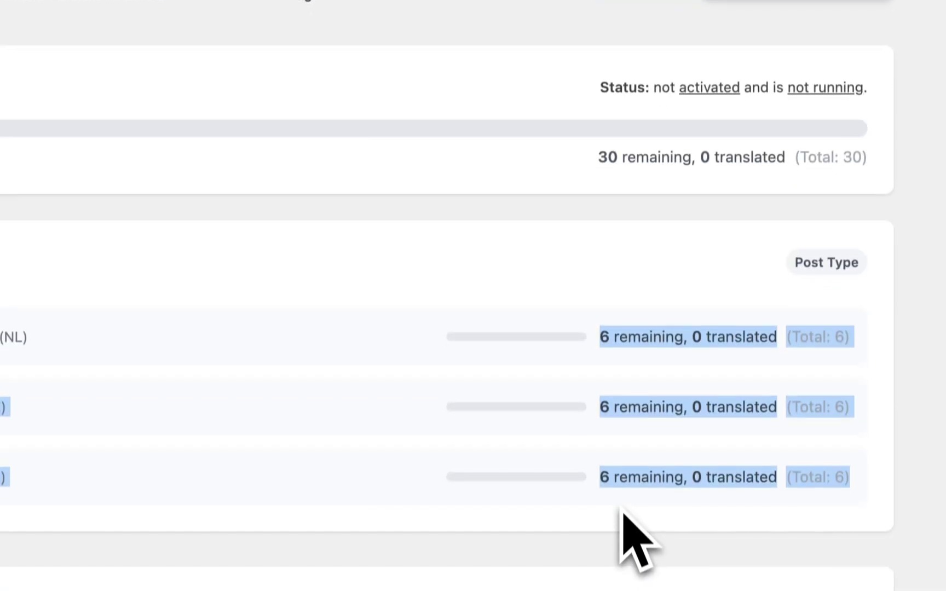
left_click(424, 68)
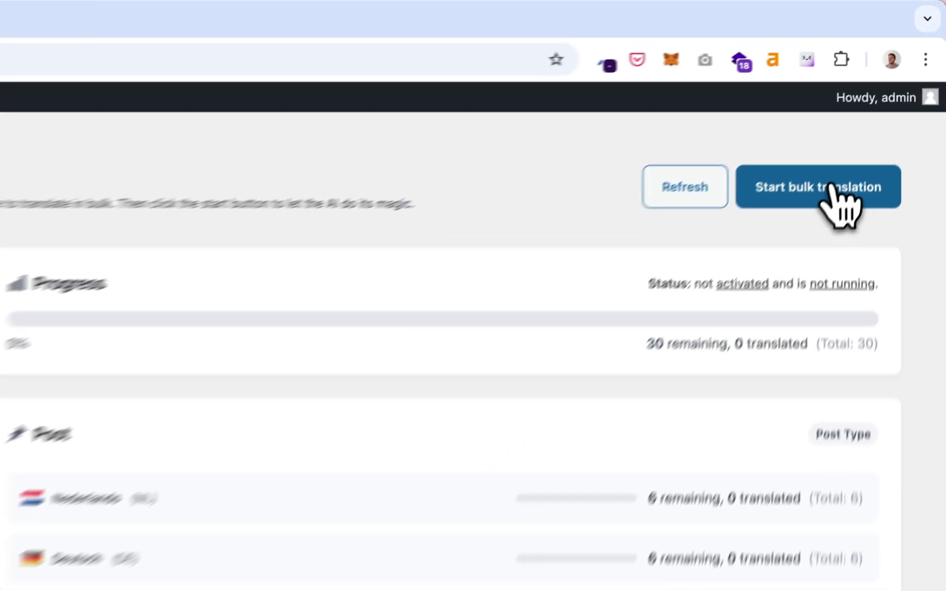
Step: Start the bulk translation and watch it reach 17% with five Dutch posts translated
left_click(878, 107)
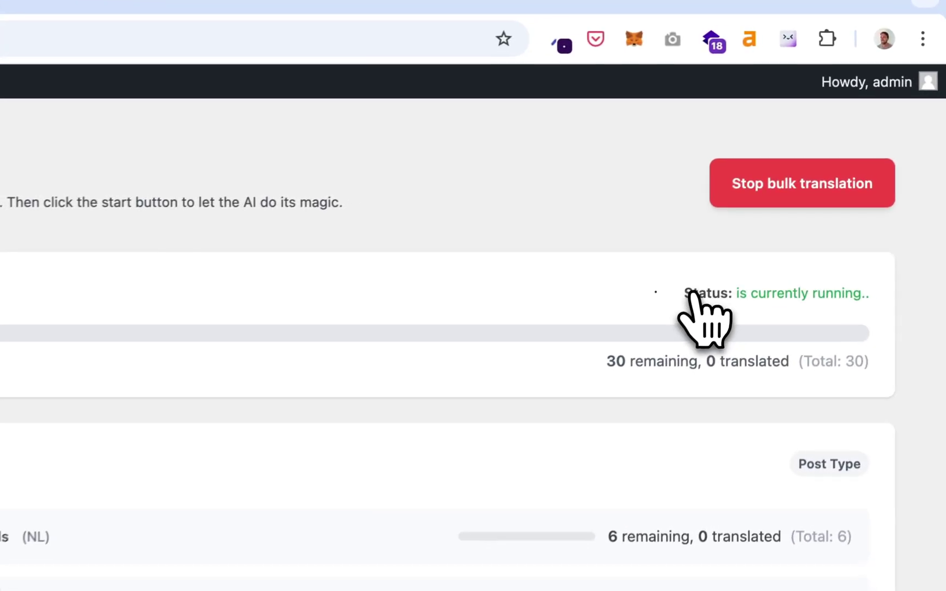
scroll(886, 173, "down", 1)
scroll(868, 339, "up", 1)
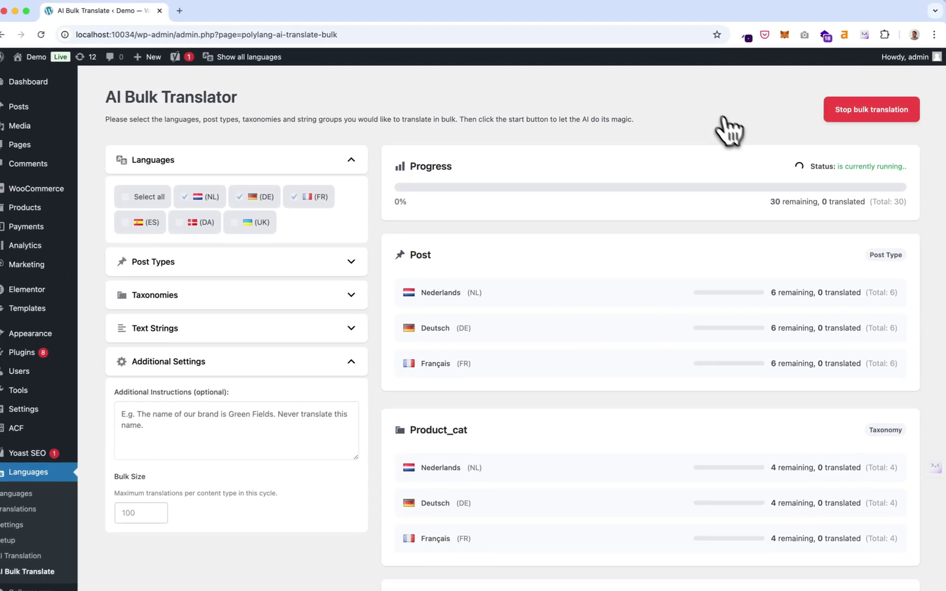
scroll(749, 175, "down", 1)
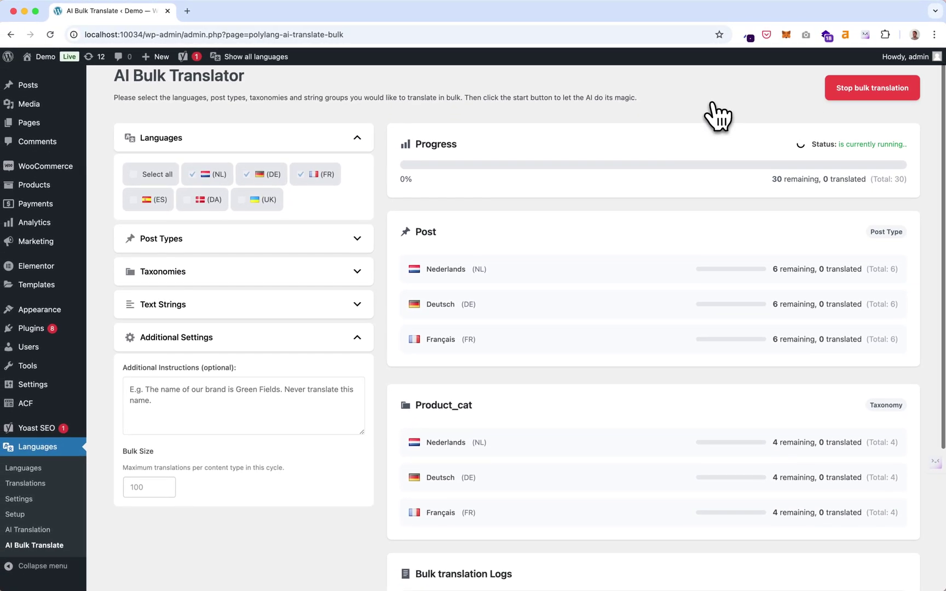
scroll(717, 115, "down", 1)
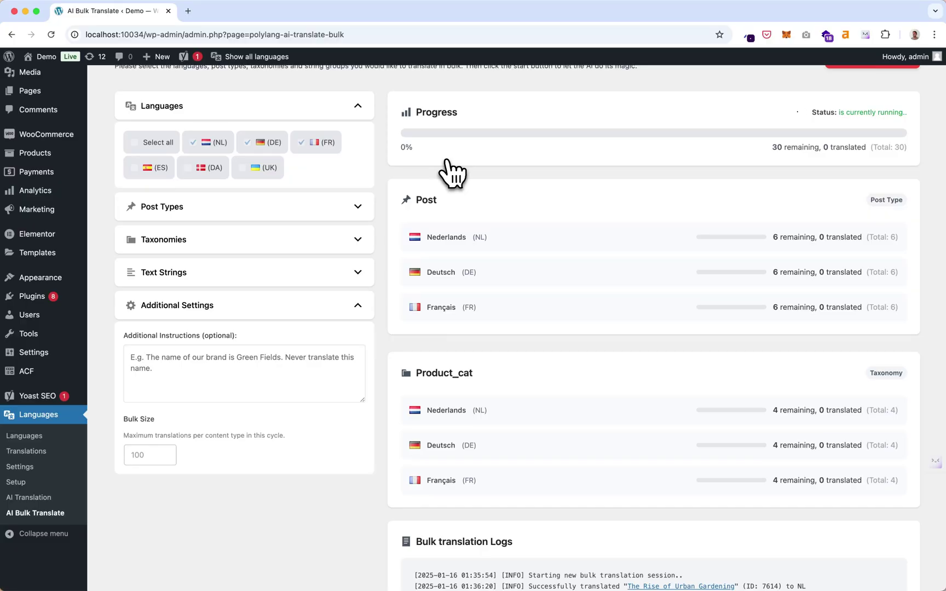
scroll(449, 172, "down", 5)
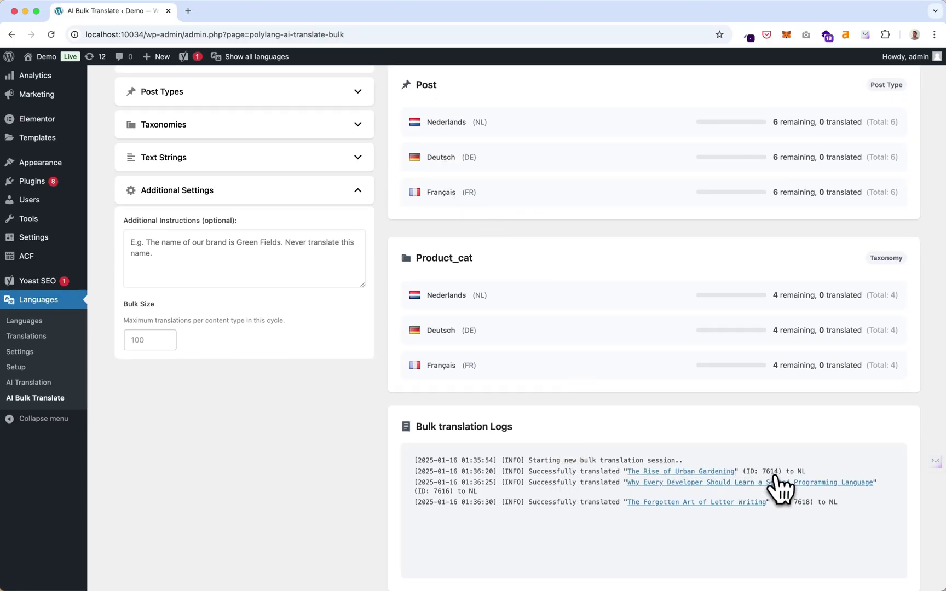
scroll(777, 491, "up", 6)
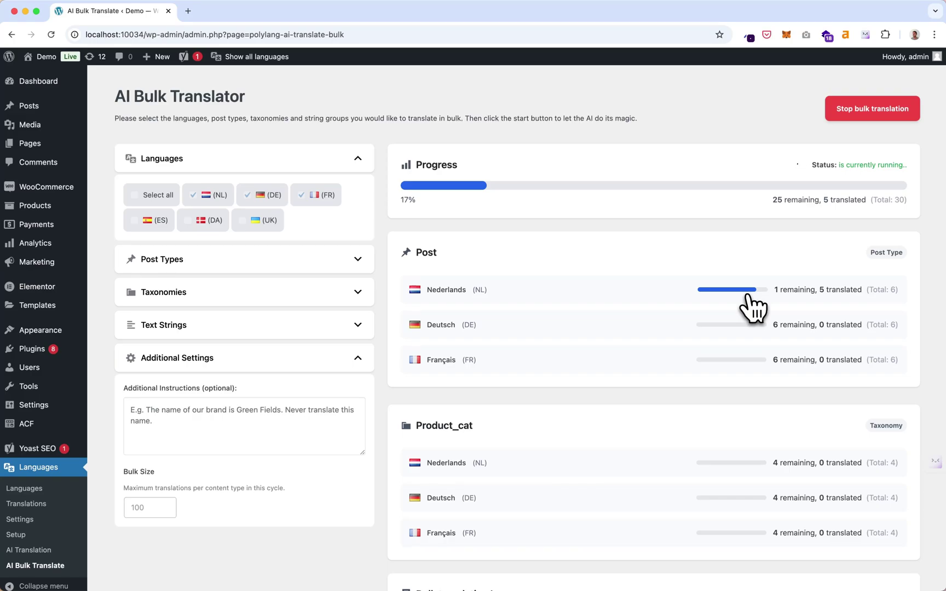
scroll(829, 308, "down", 4)
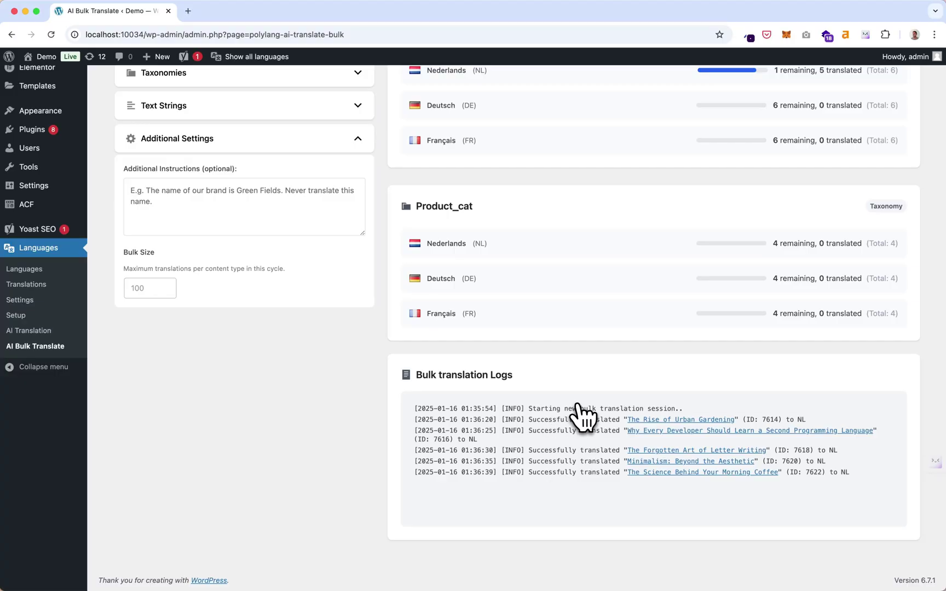
Step: Check that The Rise of Urban Gardening has a linked Dutch translation, then close its editor
left_click(657, 419)
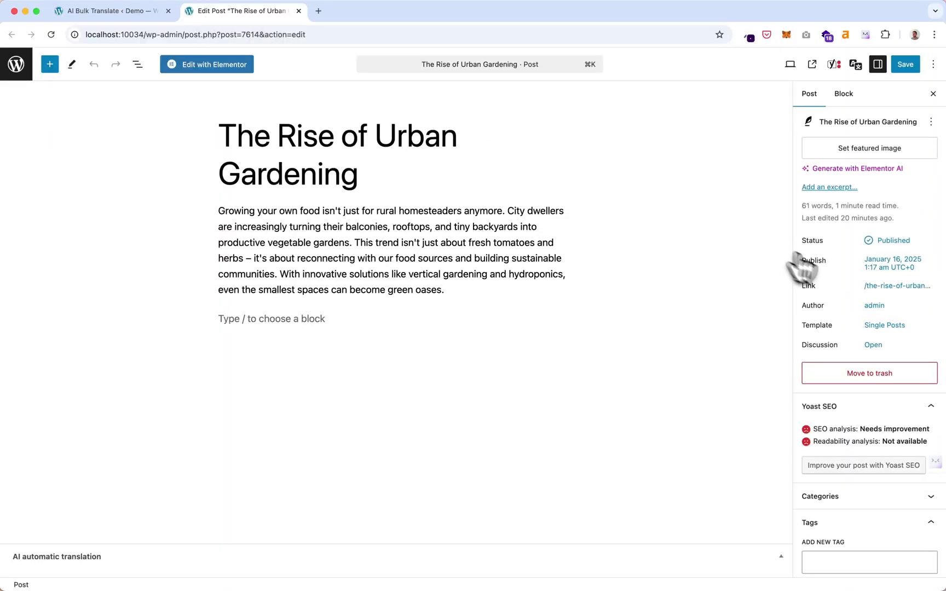
left_click(856, 65)
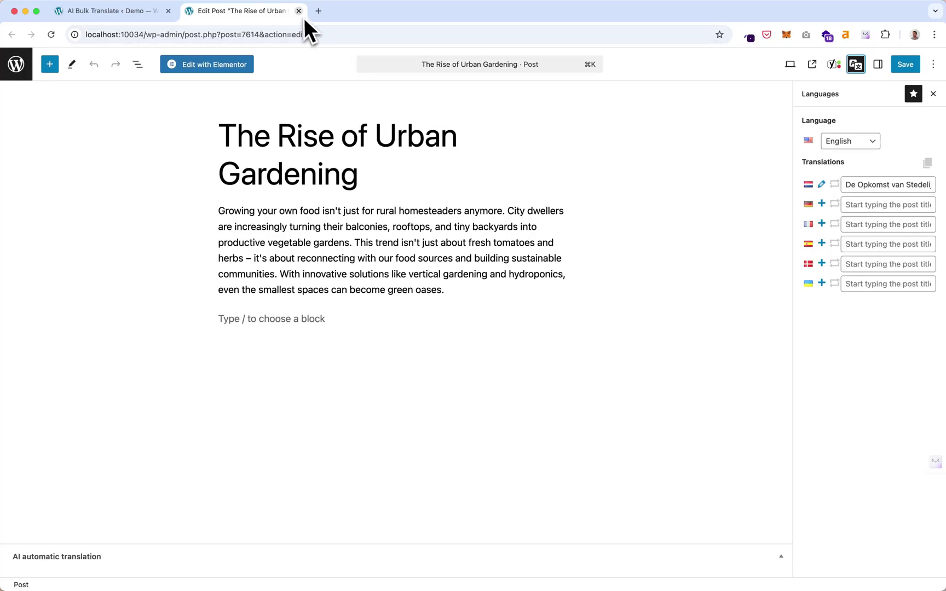
left_click(299, 11)
Step: Watch Progress and logs until all posts and Dutch and German product categories finish
scroll(747, 362, "up", 5)
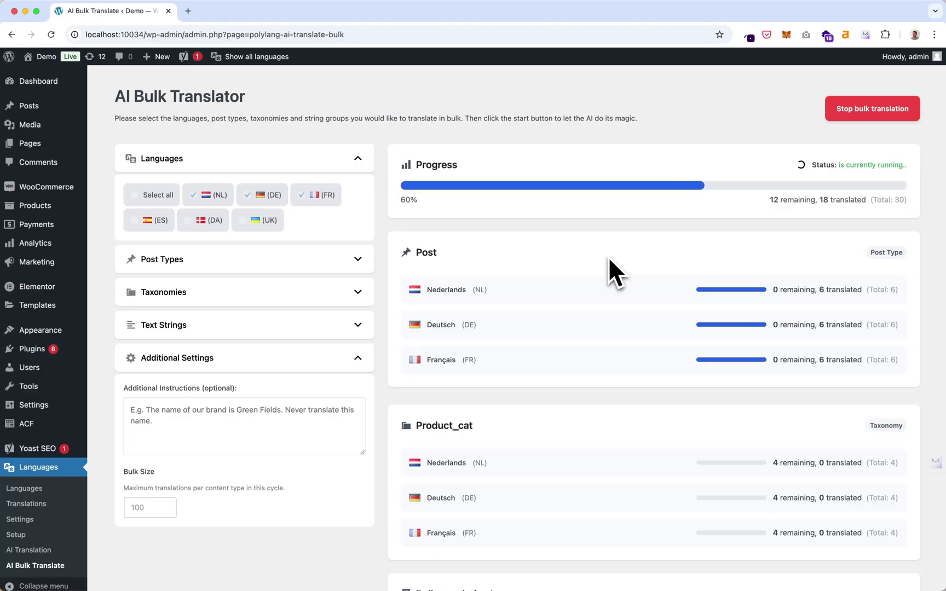
scroll(608, 256, "down", 5)
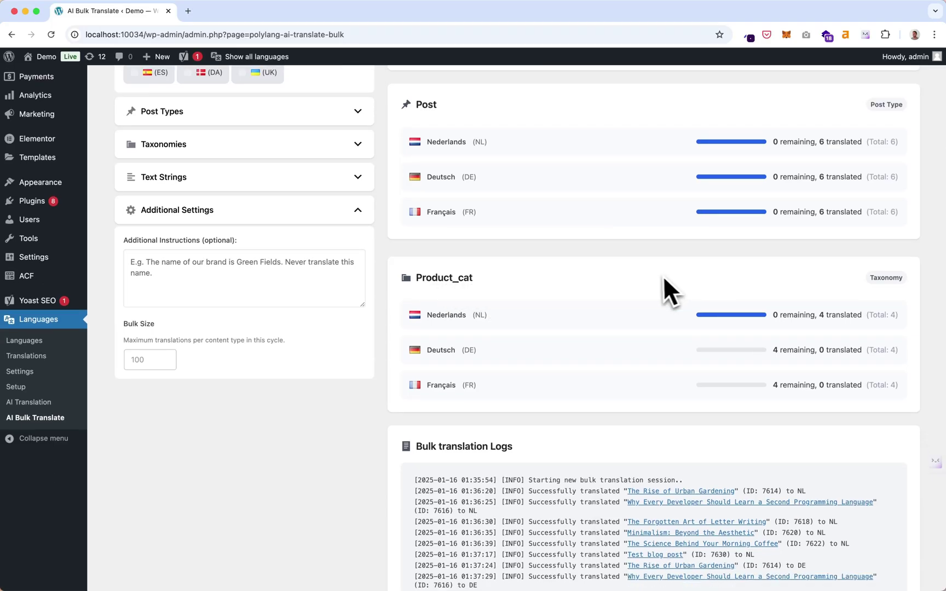
scroll(662, 282, "down", 3)
scroll(556, 497, "down", 10)
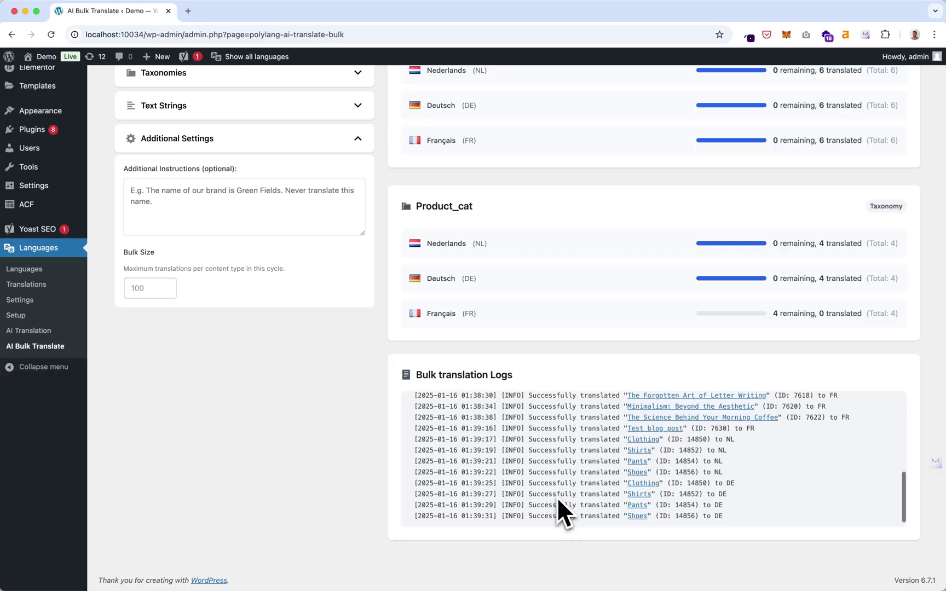
scroll(579, 338, "up", 3)
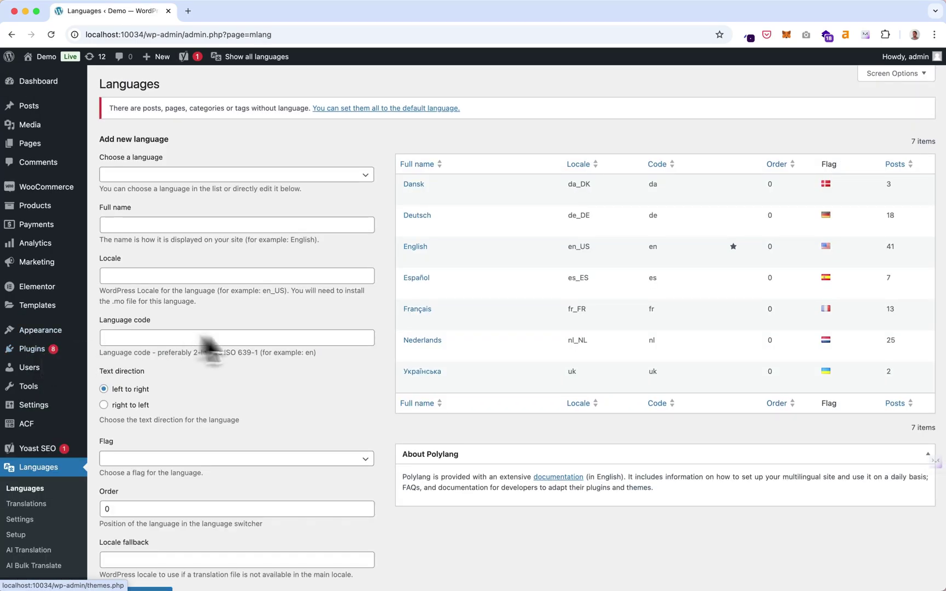
Step: Reopen AI Bulk Translate and confirm 100% progress: 30 translated, 0 remaining, French categories done
scroll(16, 342, "down", 3)
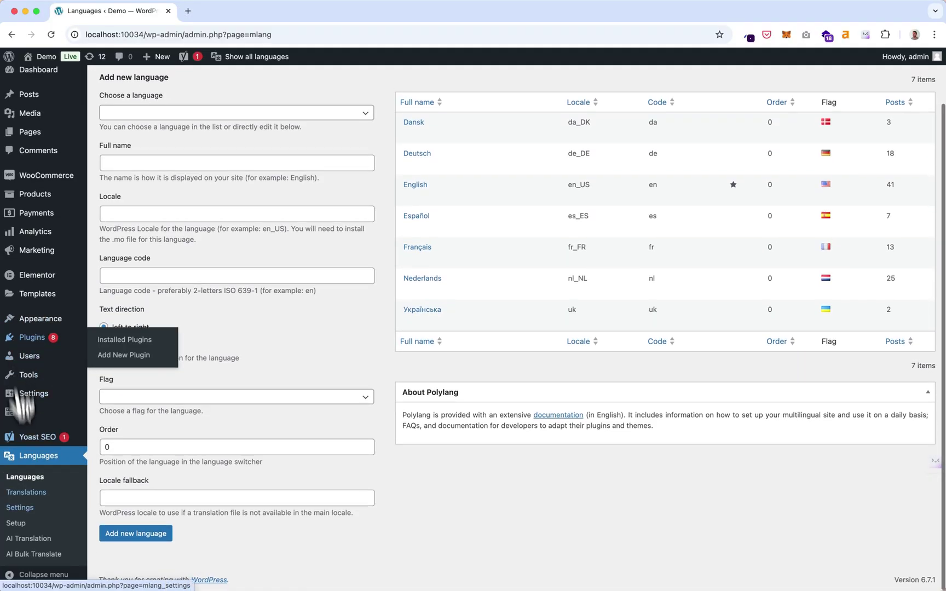
left_click(24, 554)
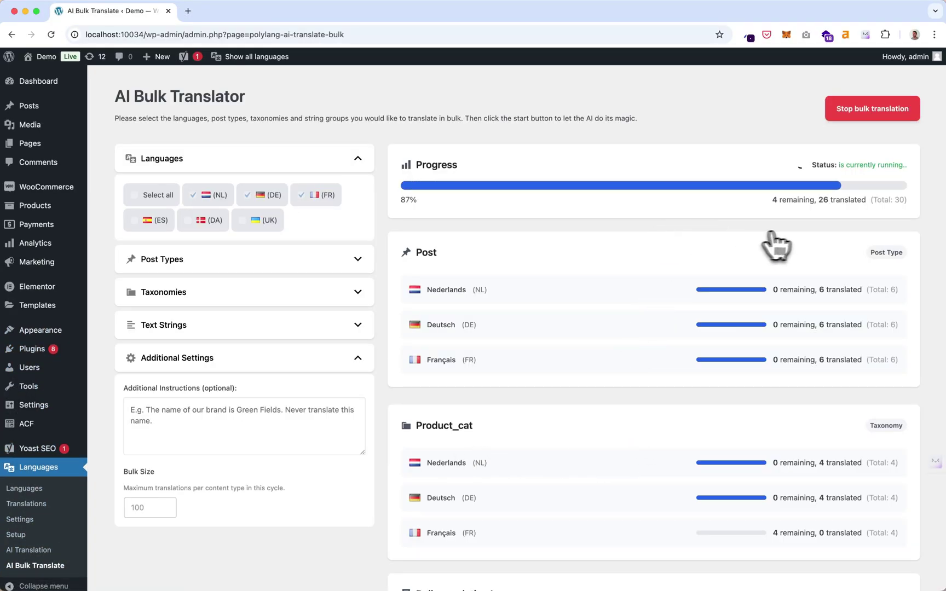
scroll(792, 243, "down", 5)
scroll(792, 243, "up", 3)
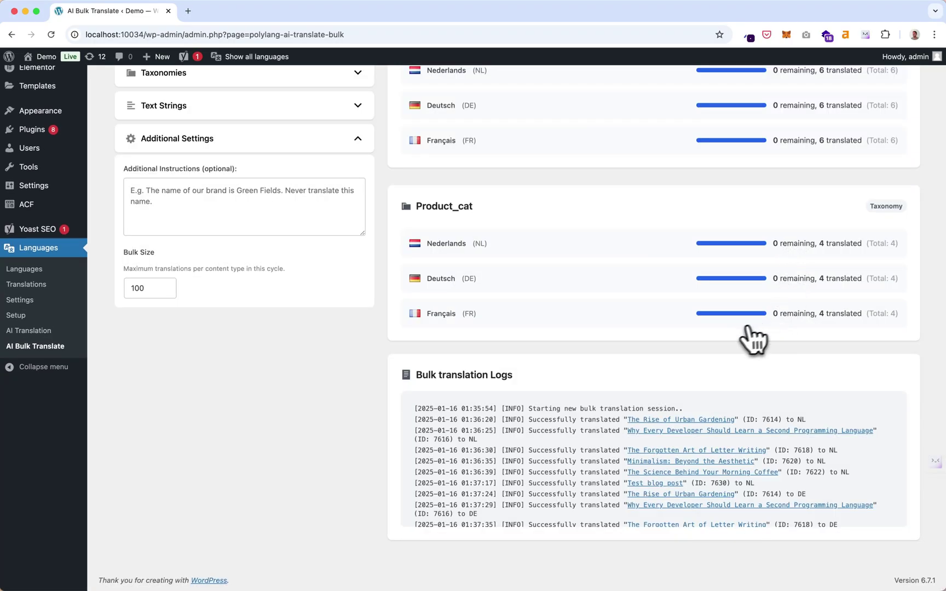
scroll(713, 334, "up", 2)
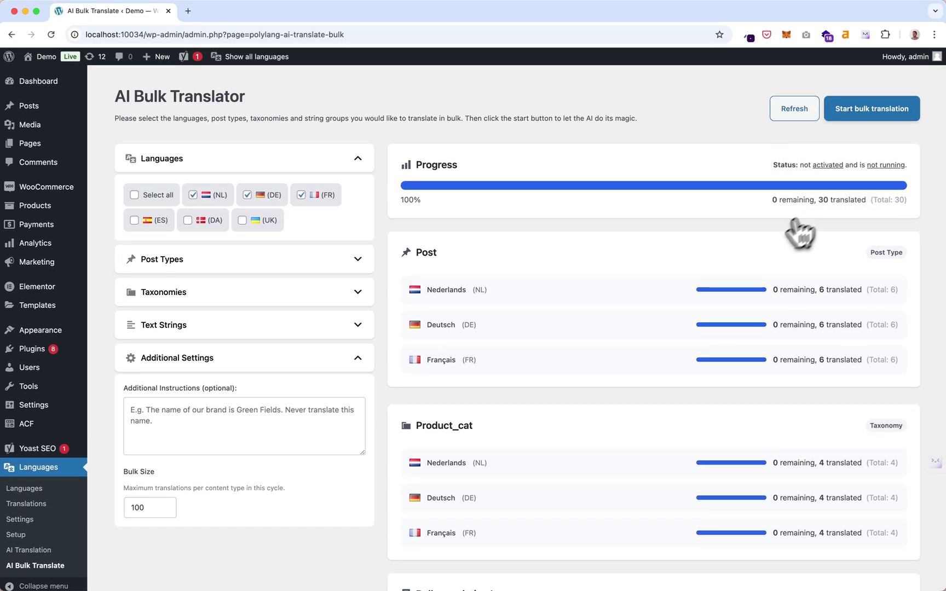
scroll(781, 249, "down", 1)
scroll(782, 249, "up", 1)
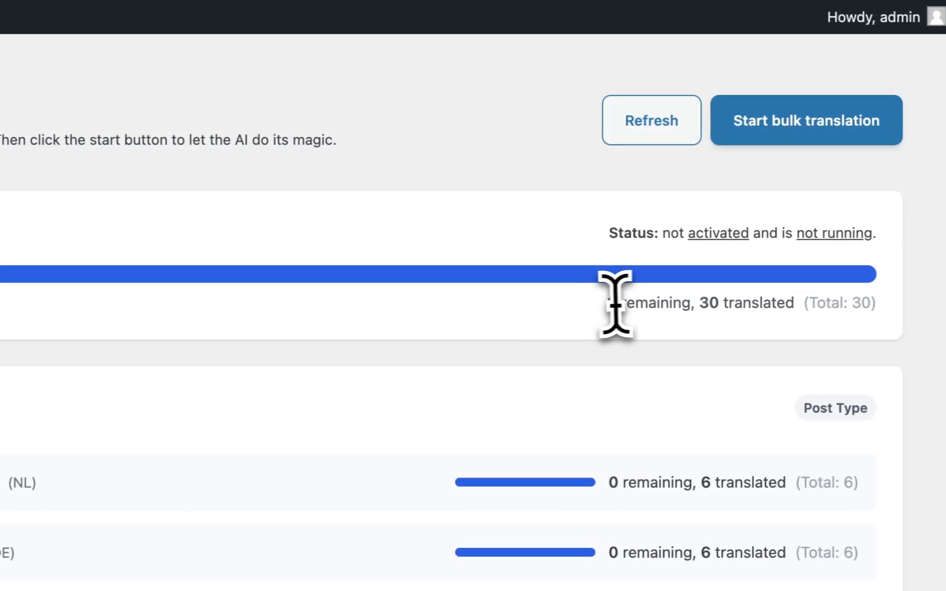
left_click_drag(691, 301, 720, 303)
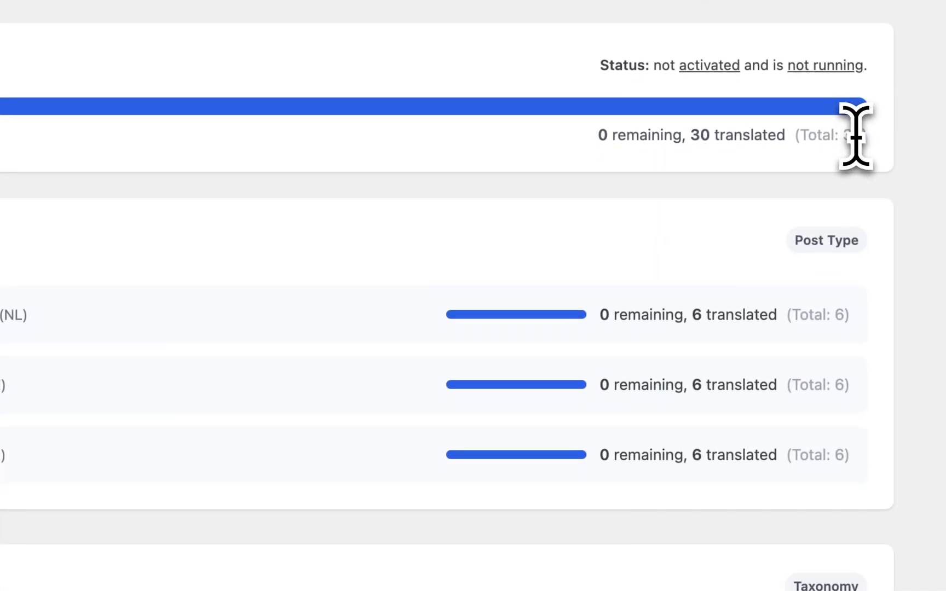
scroll(855, 303, "down", 10)
scroll(274, 391, "down", 15)
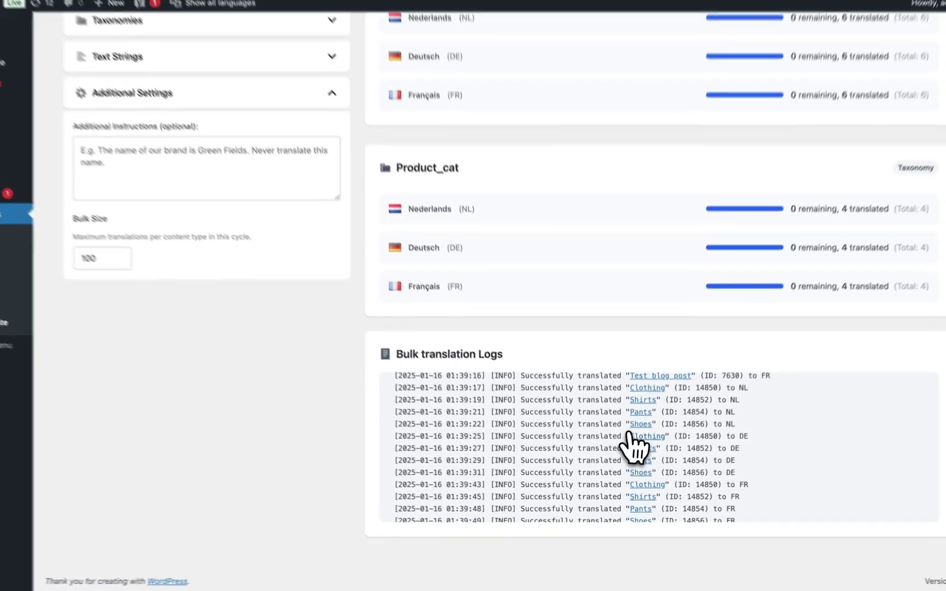
Step: Check the Clothing category's Dutch, German and French translations, then return to the log
left_click(682, 331)
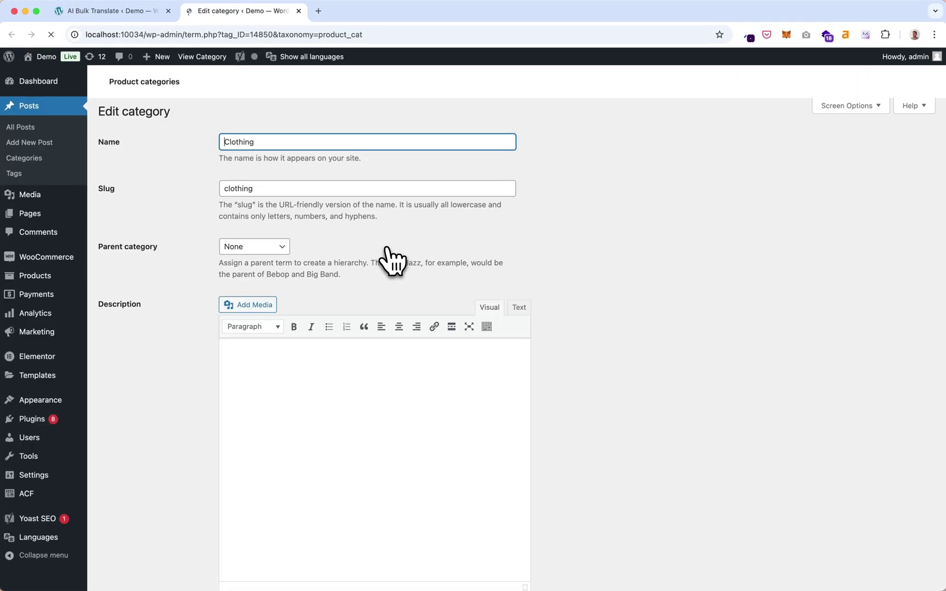
scroll(195, 251, "down", 8)
scroll(197, 247, "down", 3)
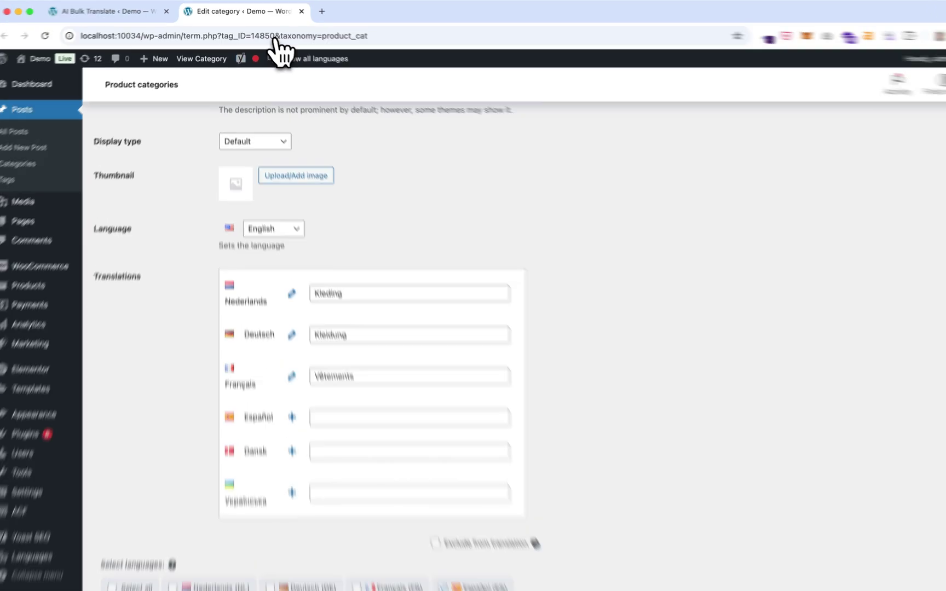
left_click(298, 11)
scroll(393, 383, "up", 10)
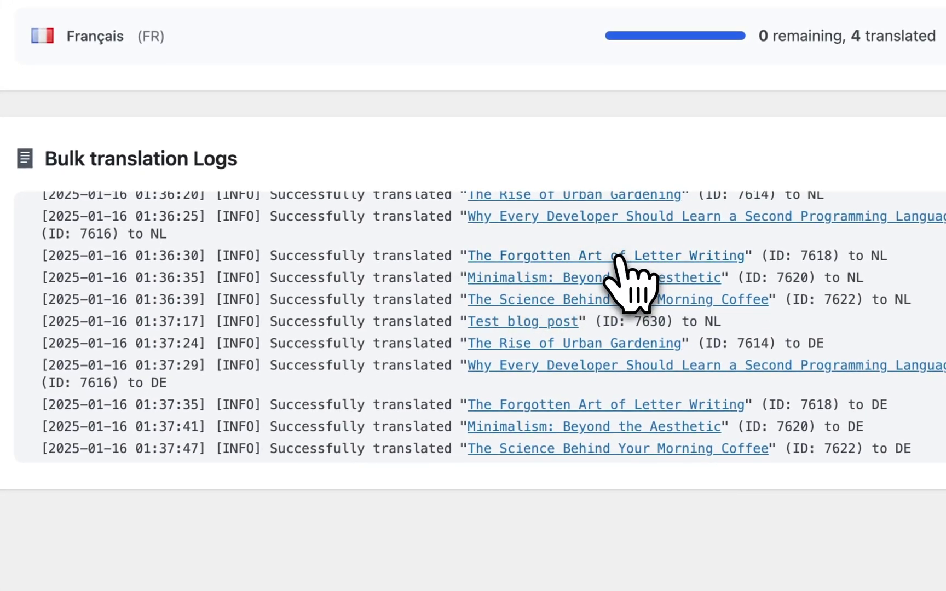
Step: Confirm The Forgotten Art of Letter Writing has German and French versions, then return to the bulk translator
left_click(621, 254)
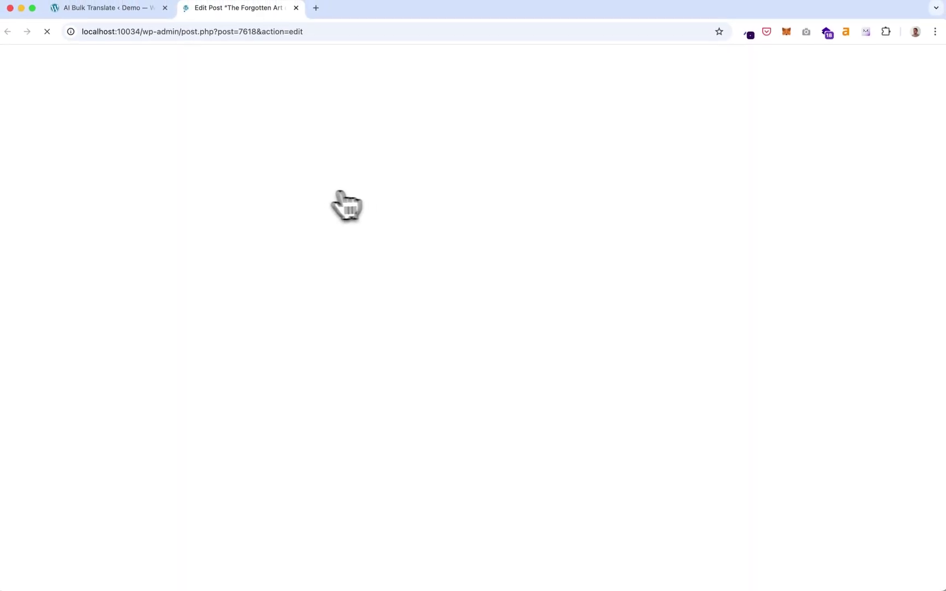
left_click(856, 64)
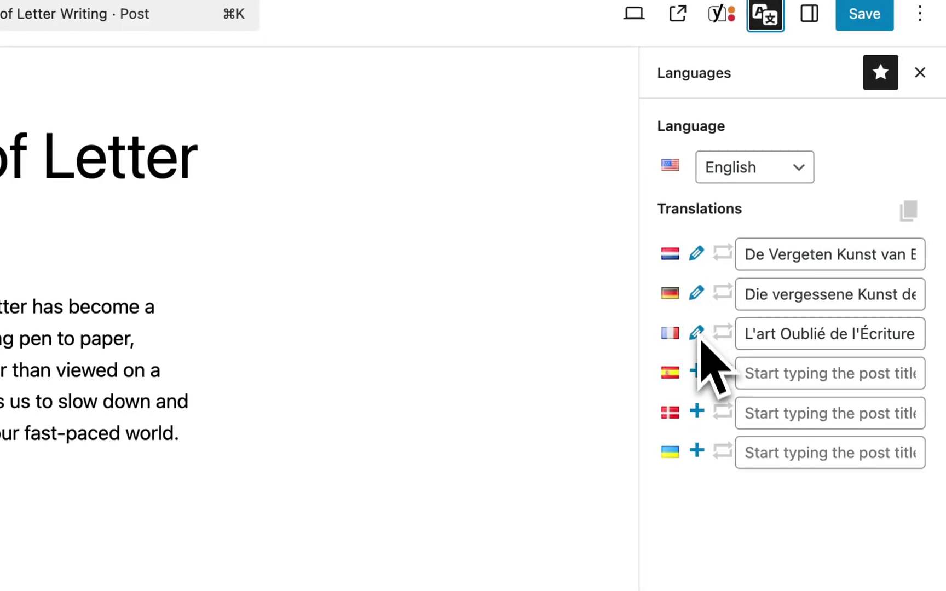
left_click(697, 294)
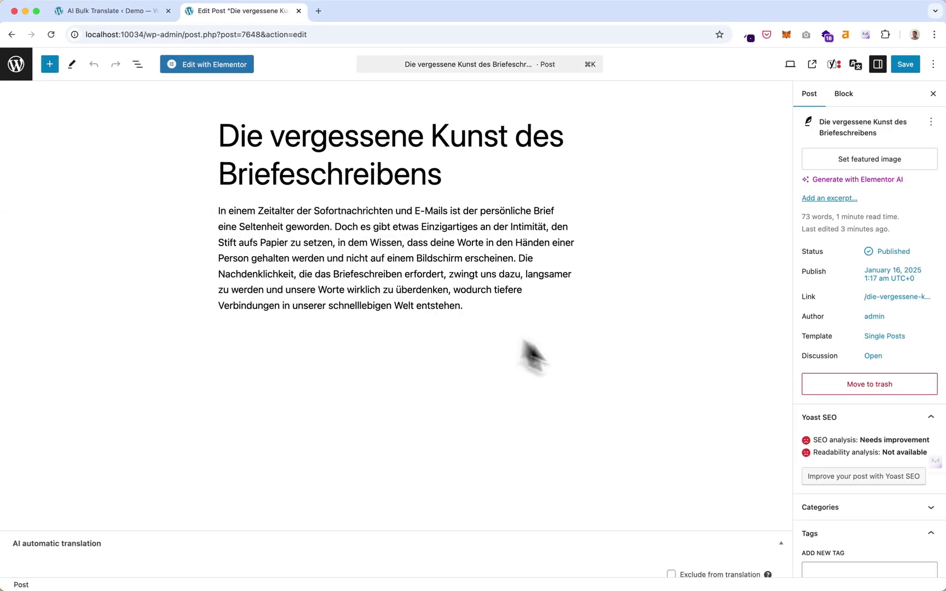
left_click(856, 65)
left_click(822, 225)
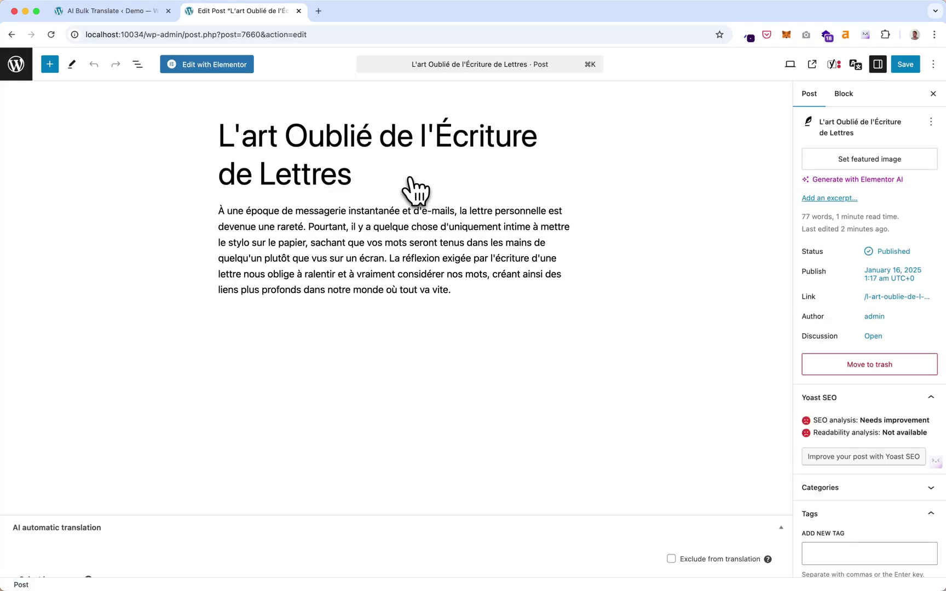
left_click(131, 10)
scroll(449, 362, "up", 10)
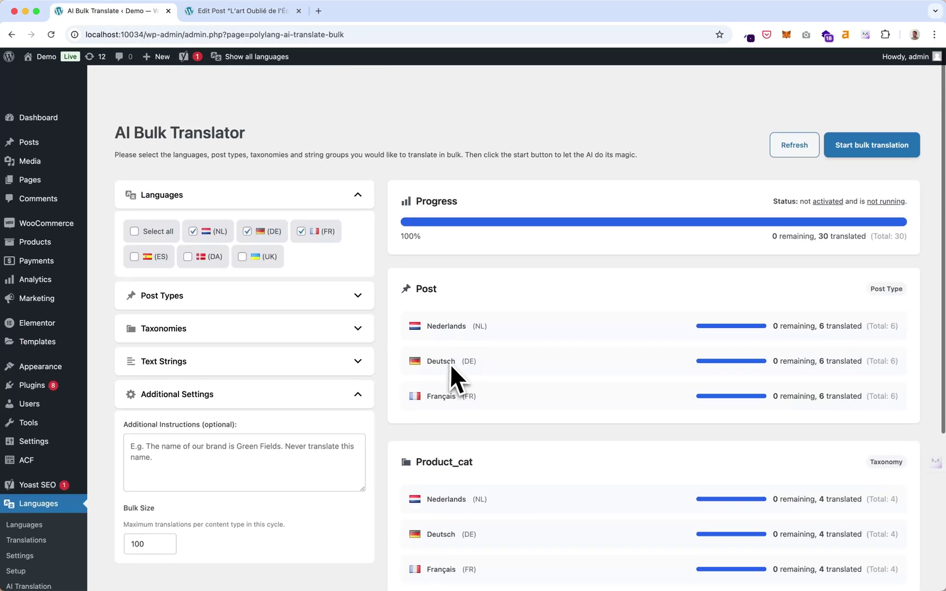